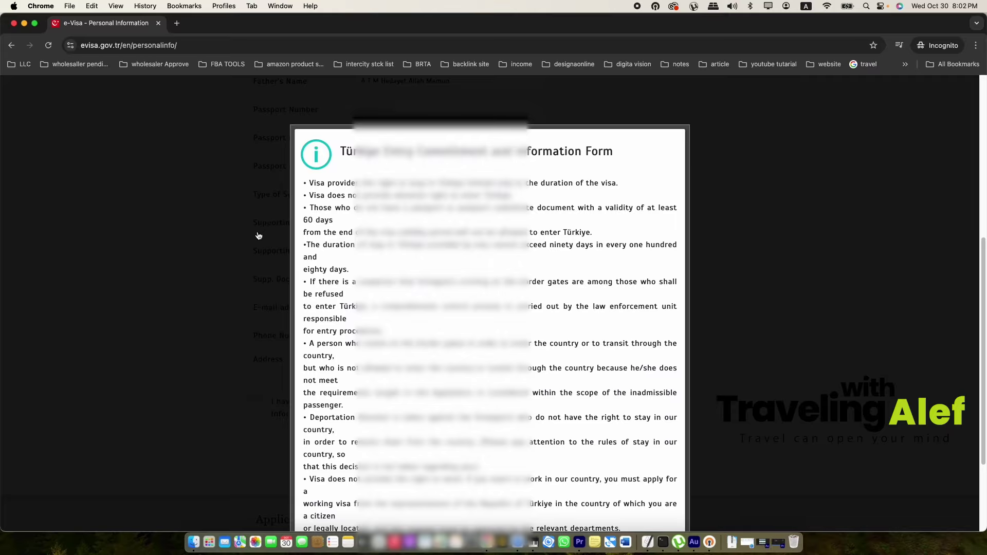
# - Acknowledge the Türkiye entry commitment form, save the application and try to verify the personal information
pyautogui.scroll(-5, 343, 298)
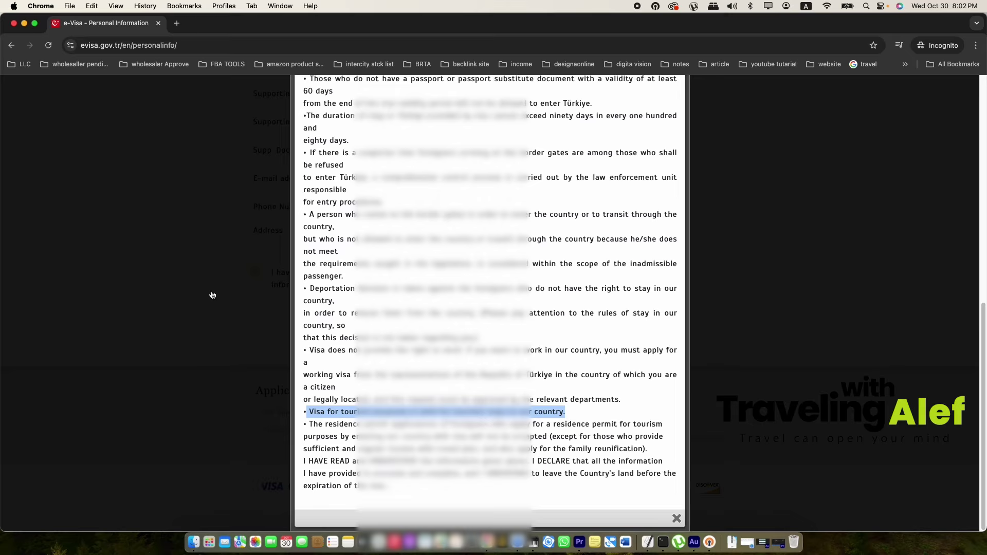
pyautogui.click(216, 294)
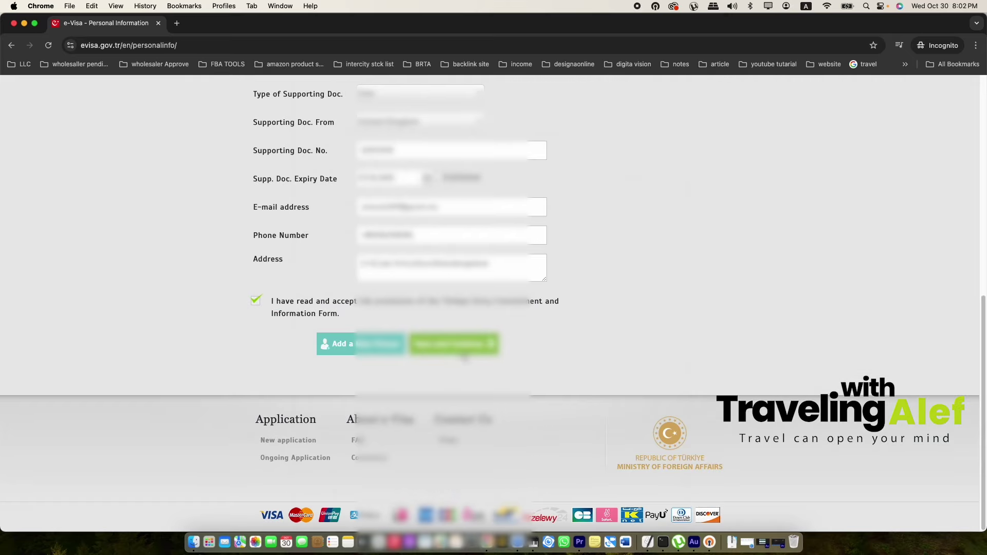
pyautogui.click(466, 354)
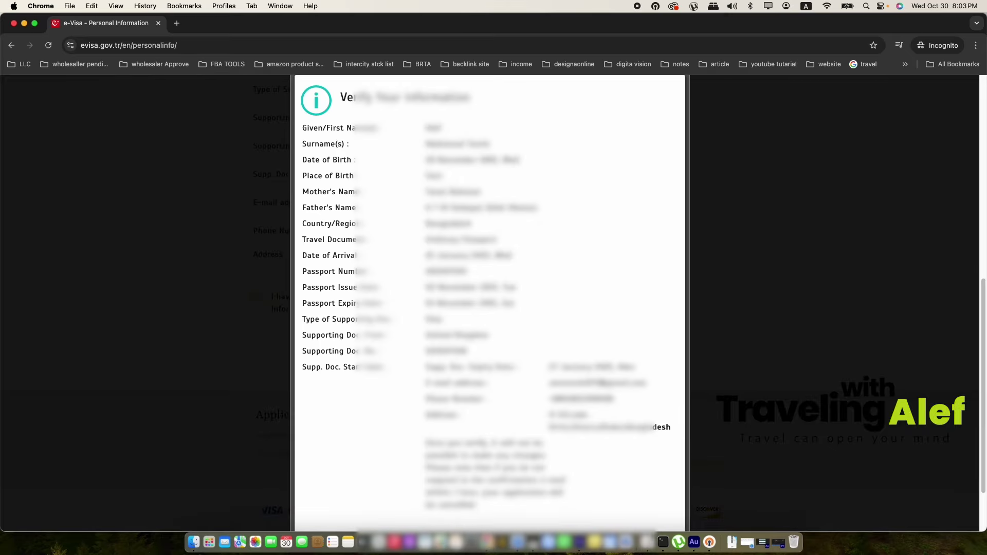
pyautogui.scroll(-3, 501, 480)
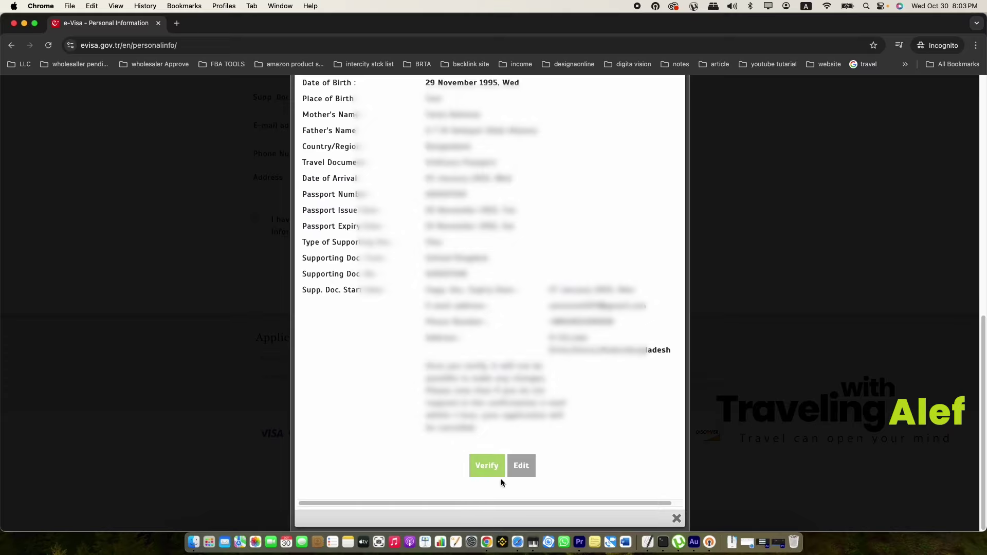
pyautogui.click(487, 466)
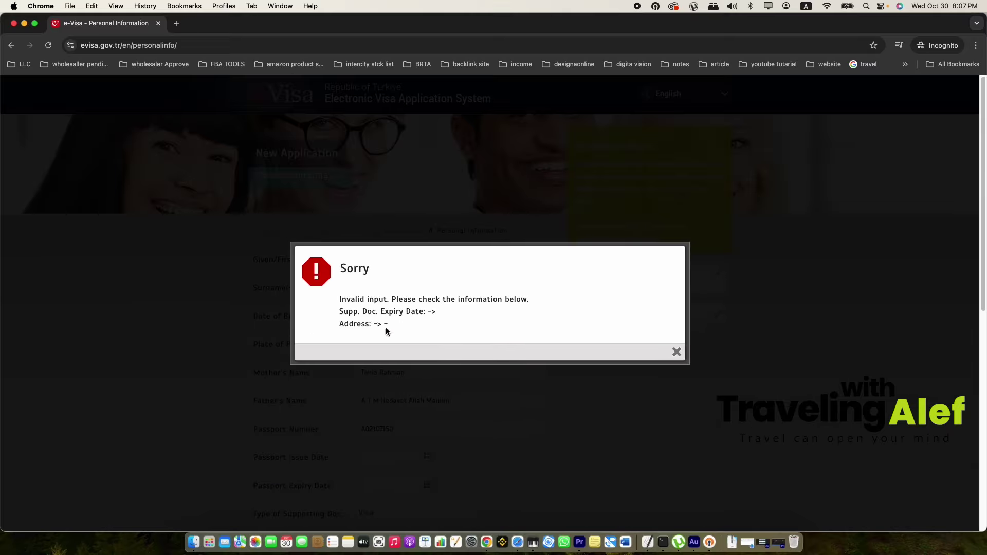
pyautogui.scroll(-1, 399, 317)
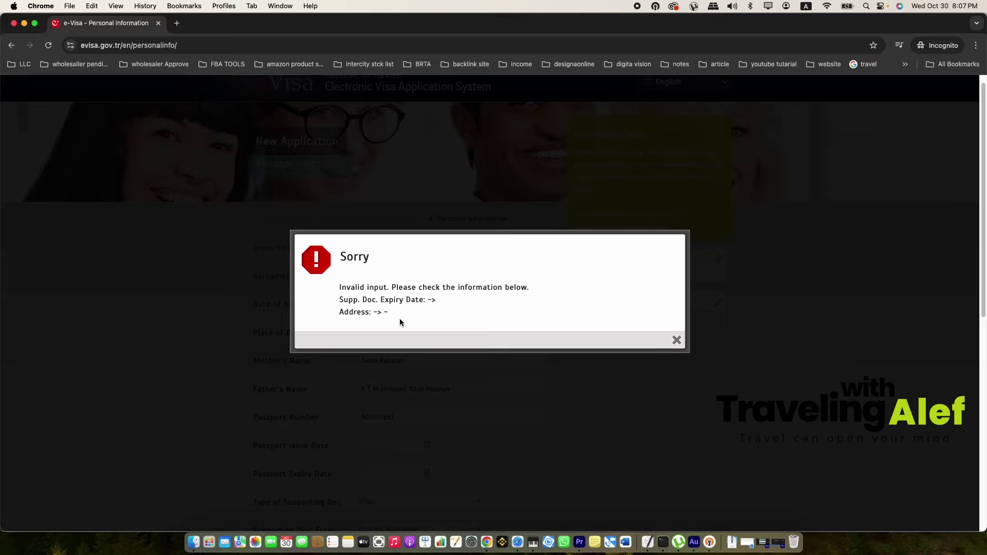
pyautogui.click(676, 340)
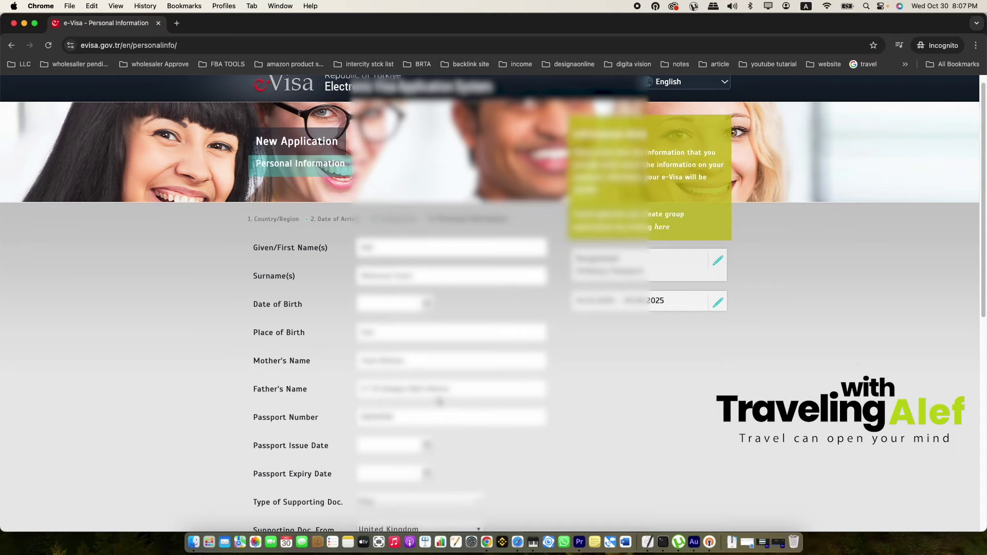
# - Select the applicant's date of birth, choosing the year, month and day from the calendar
pyautogui.click(425, 304)
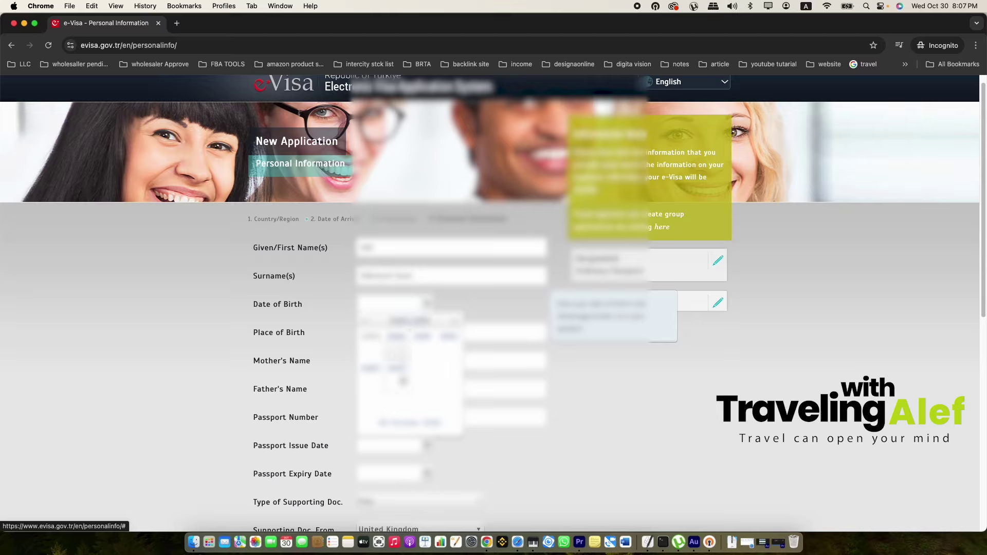
pyautogui.click(487, 304)
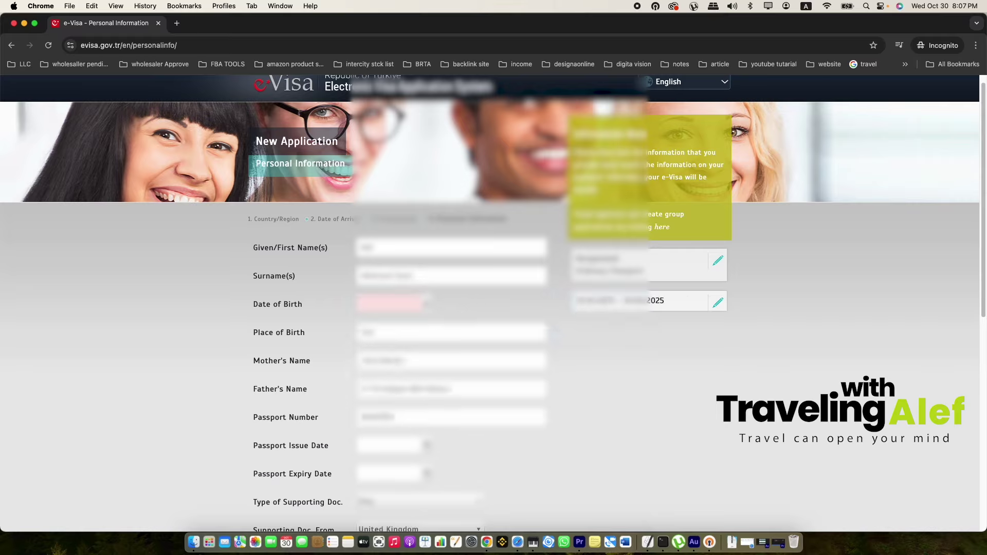
pyautogui.click(417, 303)
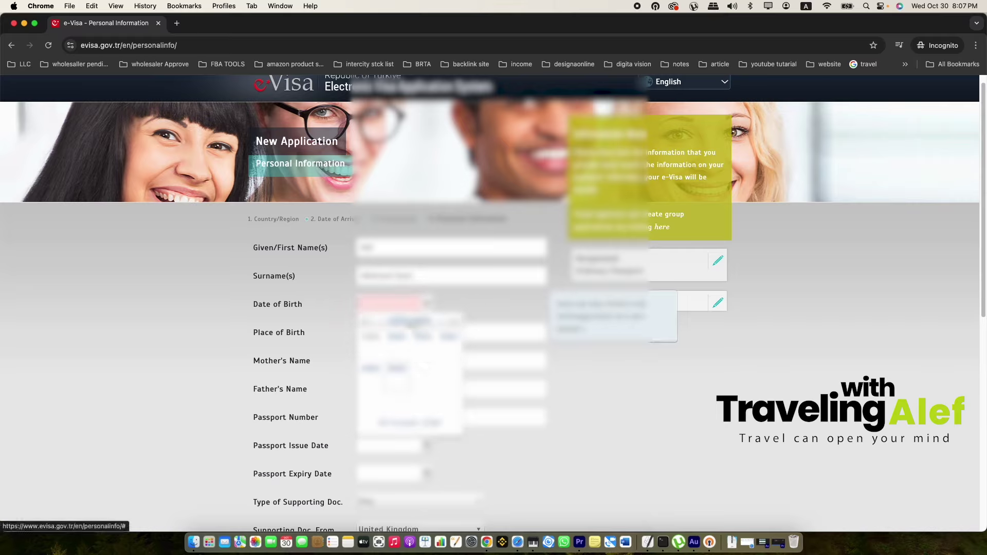
pyautogui.click(470, 283)
pyautogui.click(406, 303)
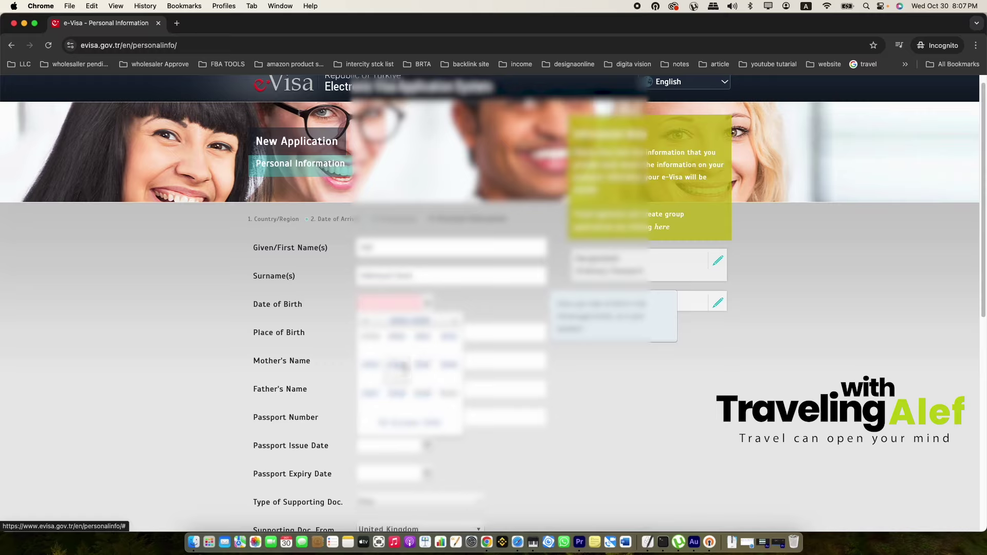
pyautogui.click(355, 315)
pyautogui.click(391, 303)
pyautogui.click(418, 355)
pyautogui.click(422, 393)
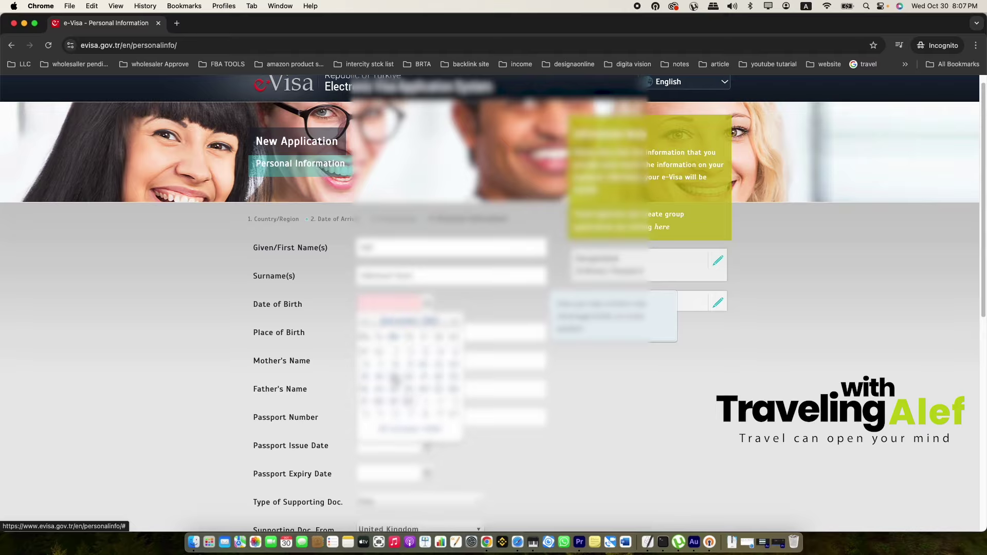
pyautogui.click(397, 402)
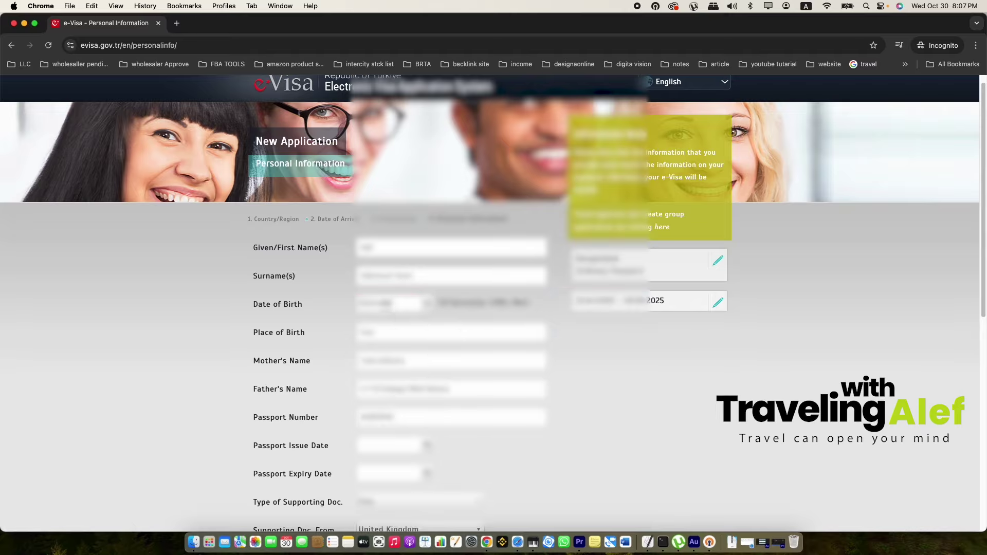
# - Select the passport issue date and passport expiry date from their calendars
pyautogui.scroll(-3, 494, 303)
pyautogui.click(391, 303)
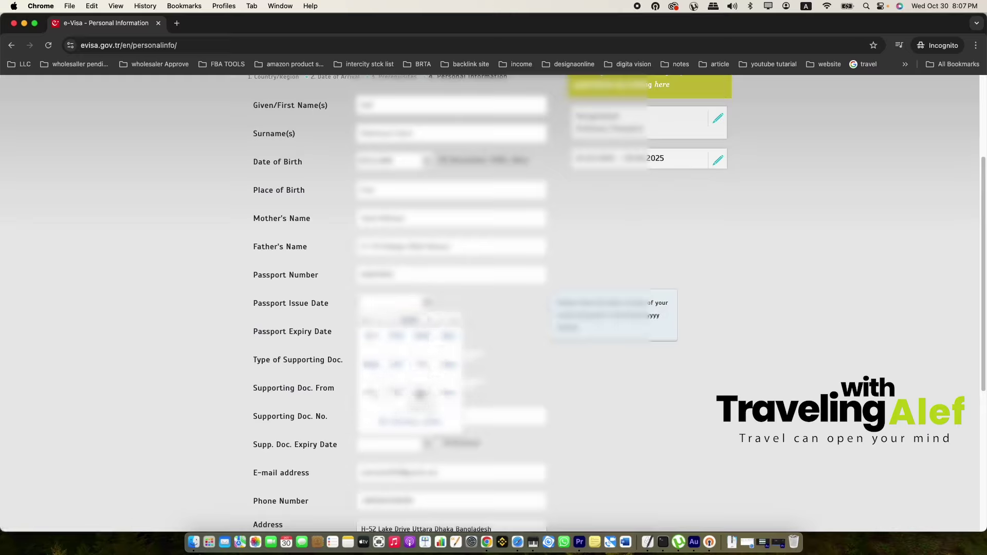
pyautogui.click(398, 369)
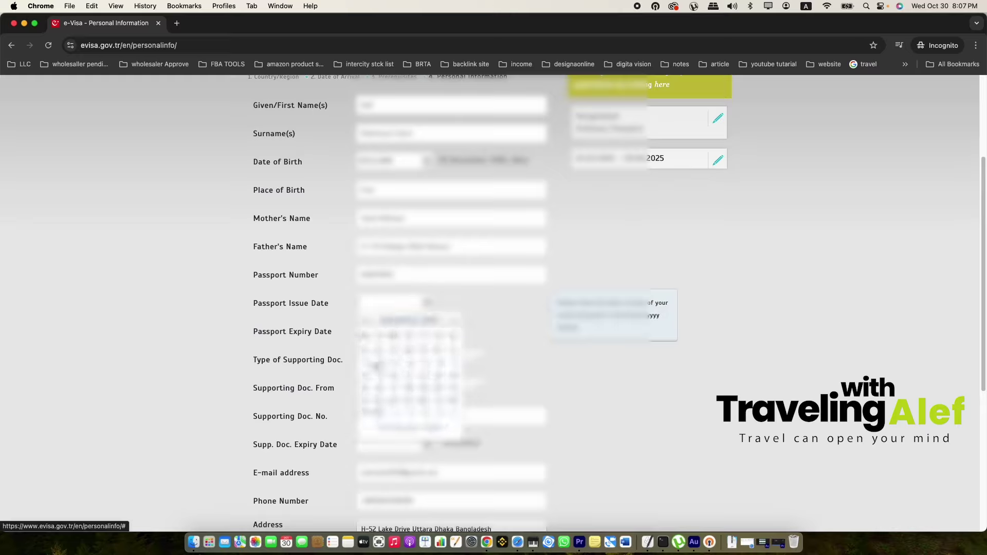
pyautogui.click(379, 366)
pyautogui.click(391, 332)
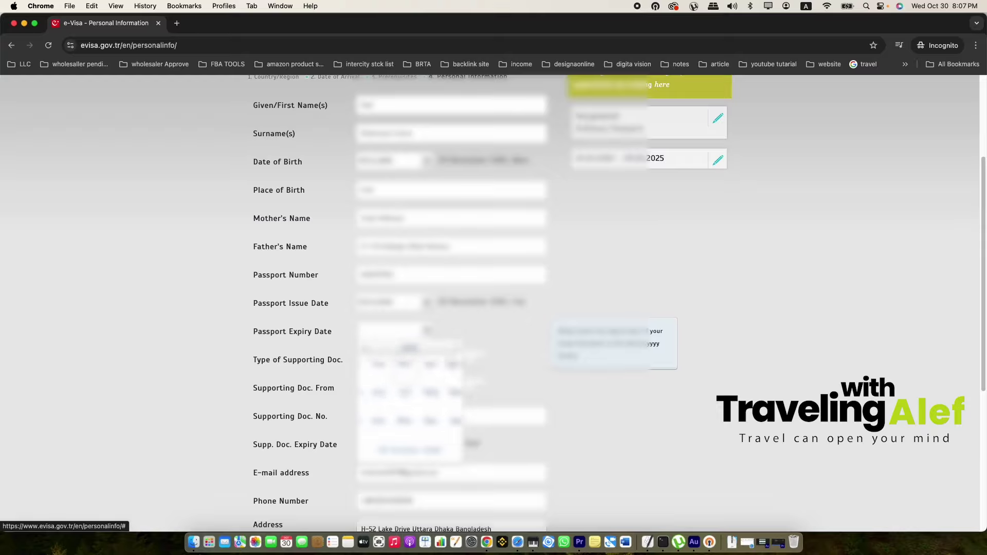
pyautogui.click(423, 414)
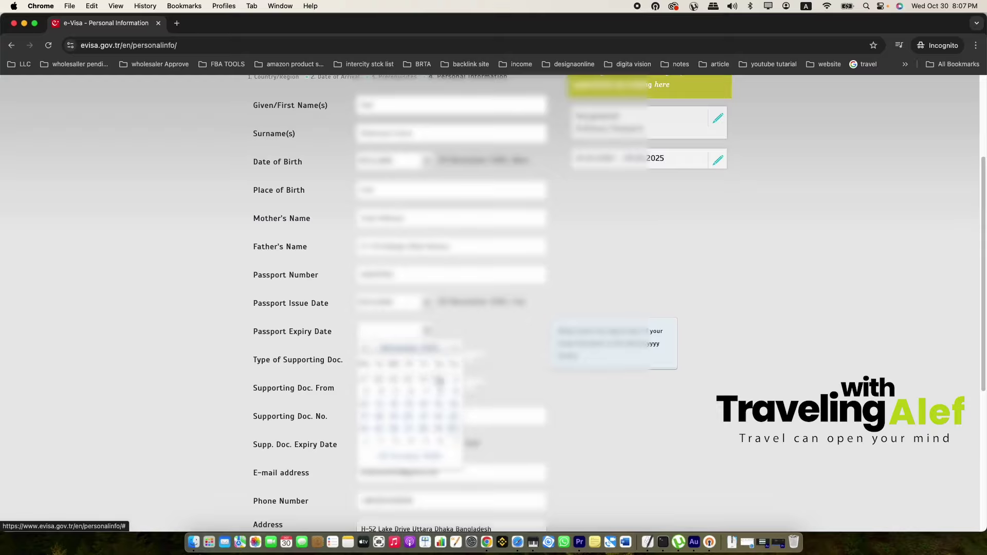
pyautogui.click(440, 381)
# - Mark the supporting document's expiry date as unlimited
pyautogui.scroll(-3, 486, 377)
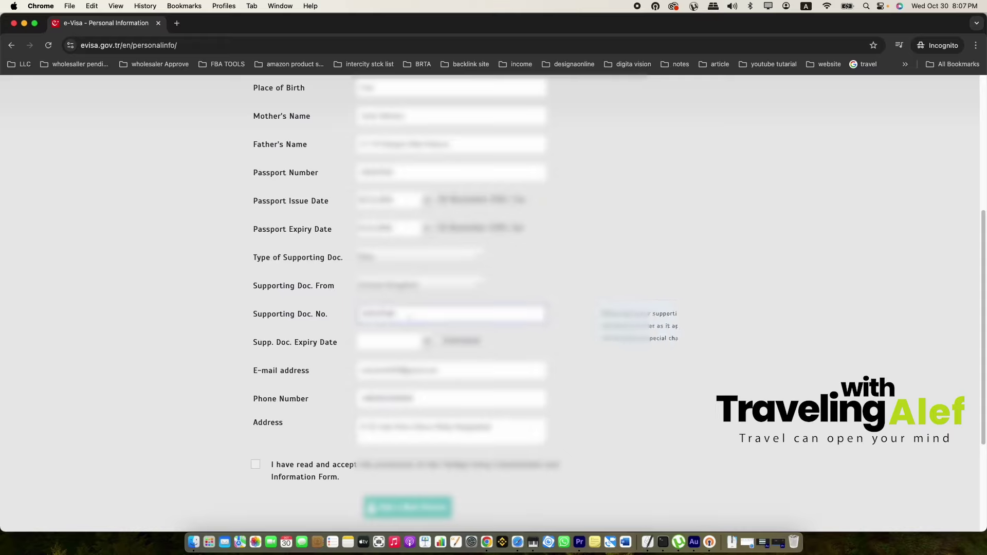
pyautogui.click(429, 342)
pyautogui.click(440, 342)
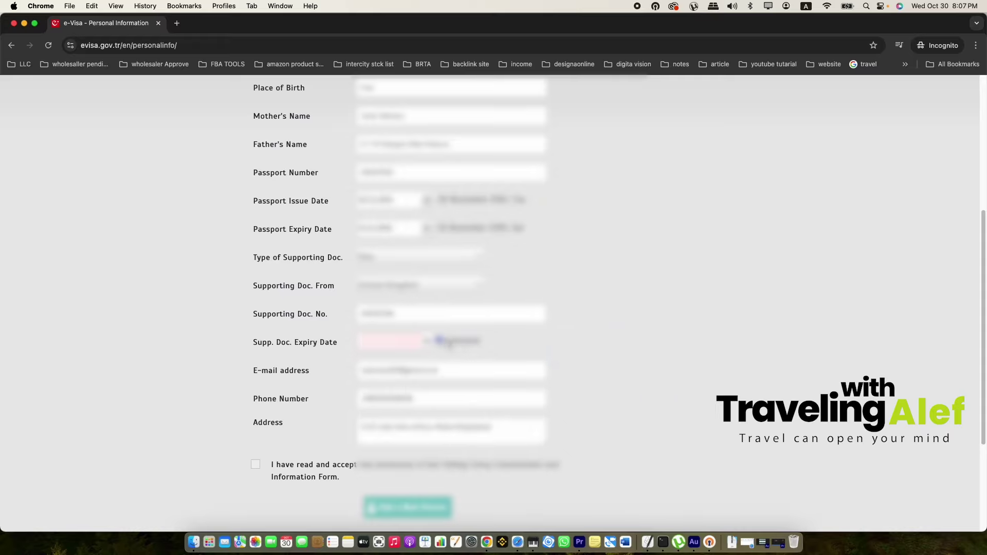
# - Accept the provisions of the Türkiye Entry Commitment and Information Form
pyautogui.scroll(-2, 247, 412)
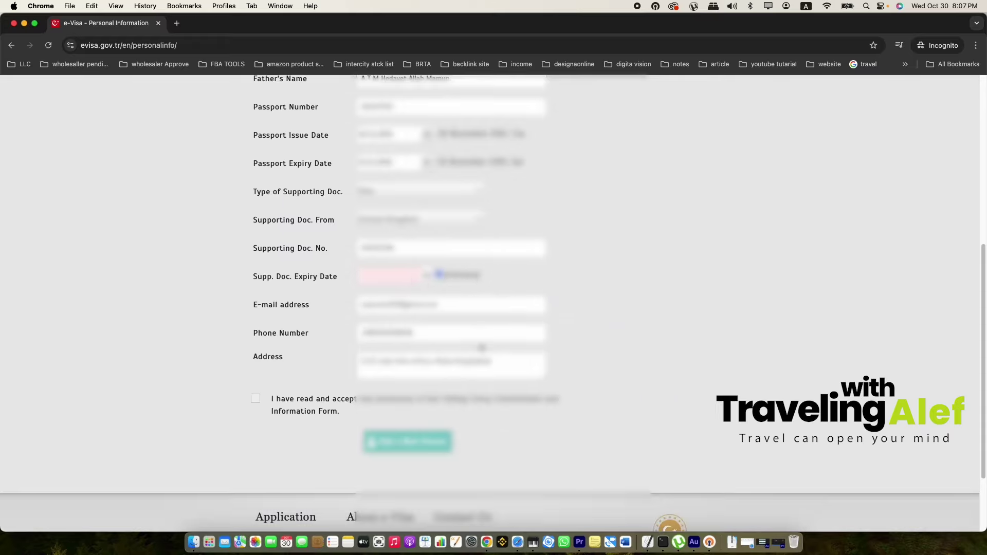
pyautogui.click(252, 406)
pyautogui.scroll(-4, 442, 407)
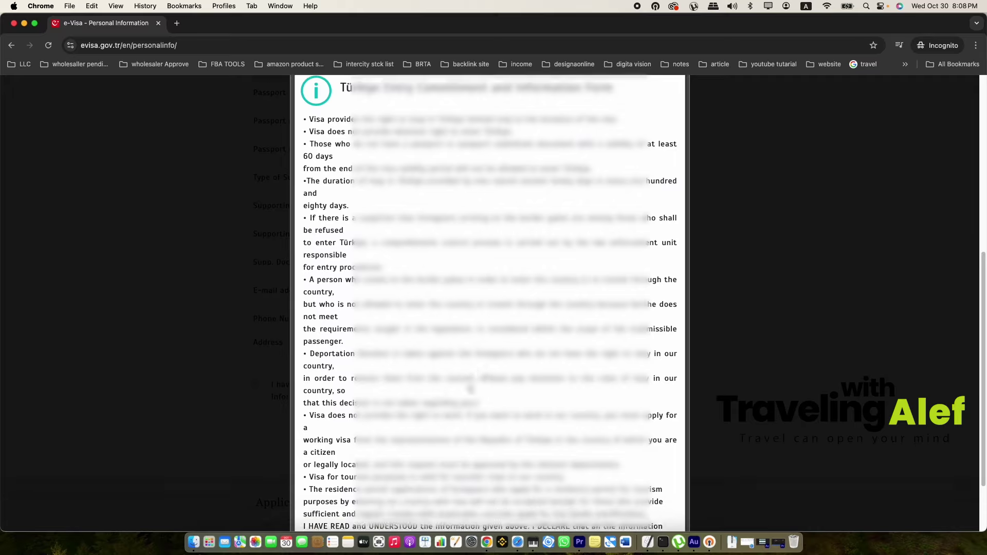
pyautogui.click(678, 502)
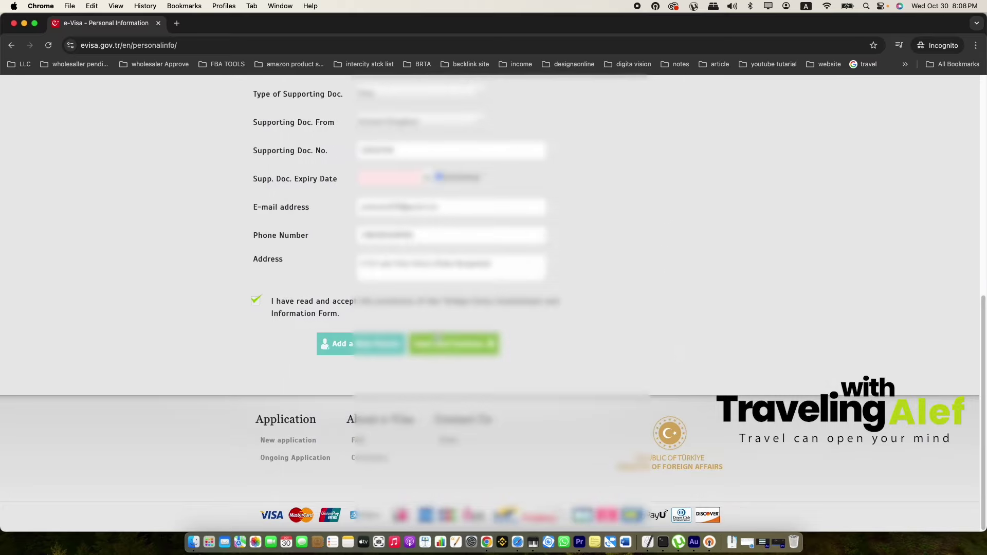
# - Save the application and try to verify the summarised applicant information
pyautogui.click(443, 352)
pyautogui.scroll(-3, 564, 336)
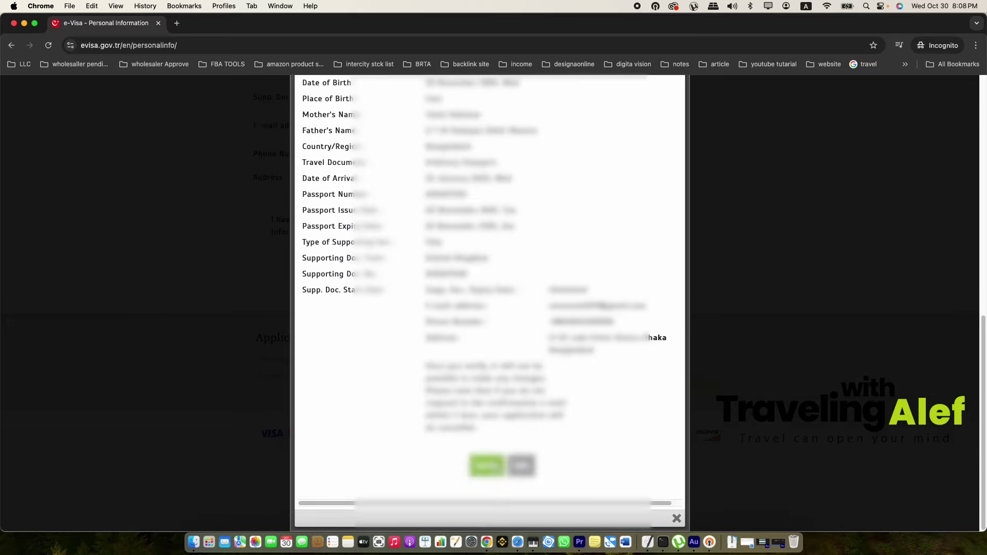
pyautogui.click(485, 465)
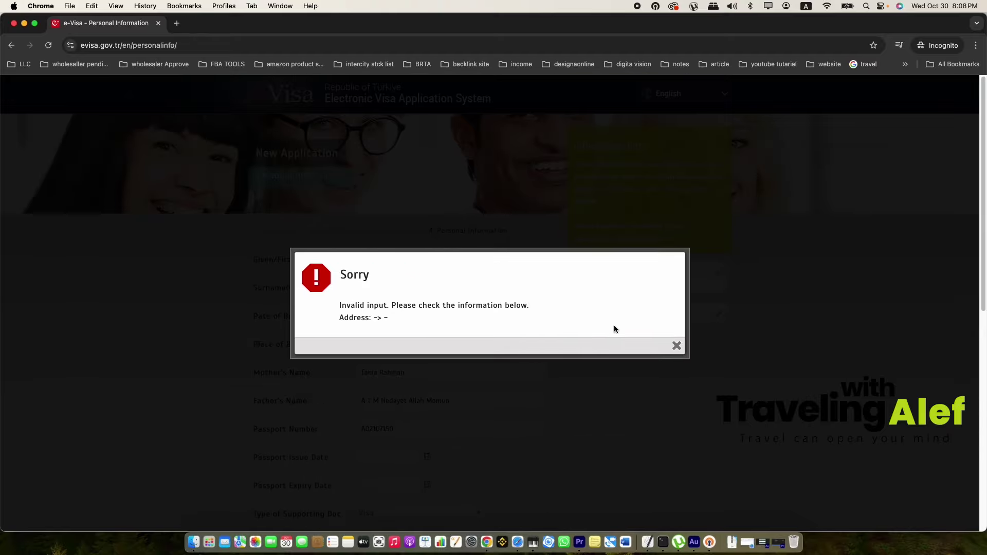
pyautogui.click(677, 346)
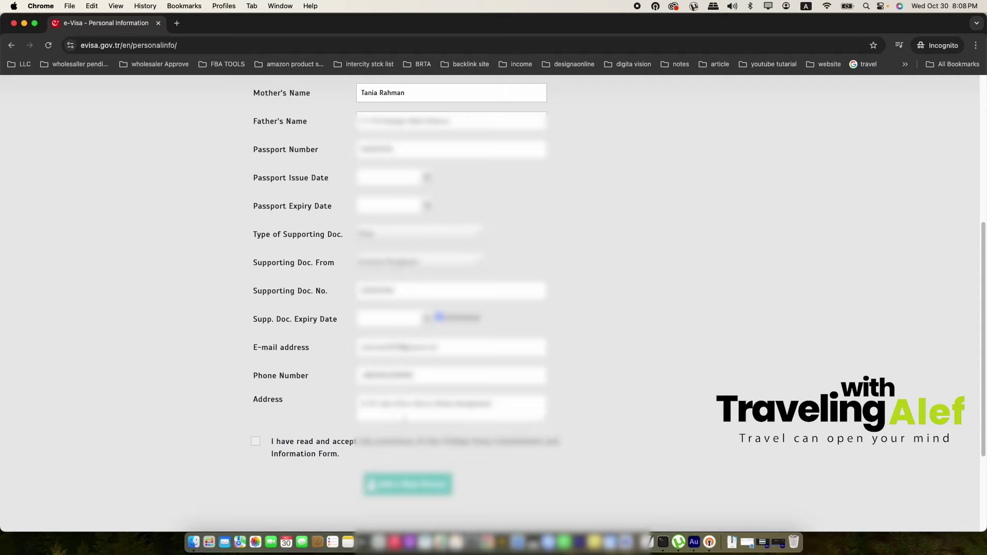
# - Correct the applicant's address by removing the hyphen from it
pyautogui.click(381, 410)
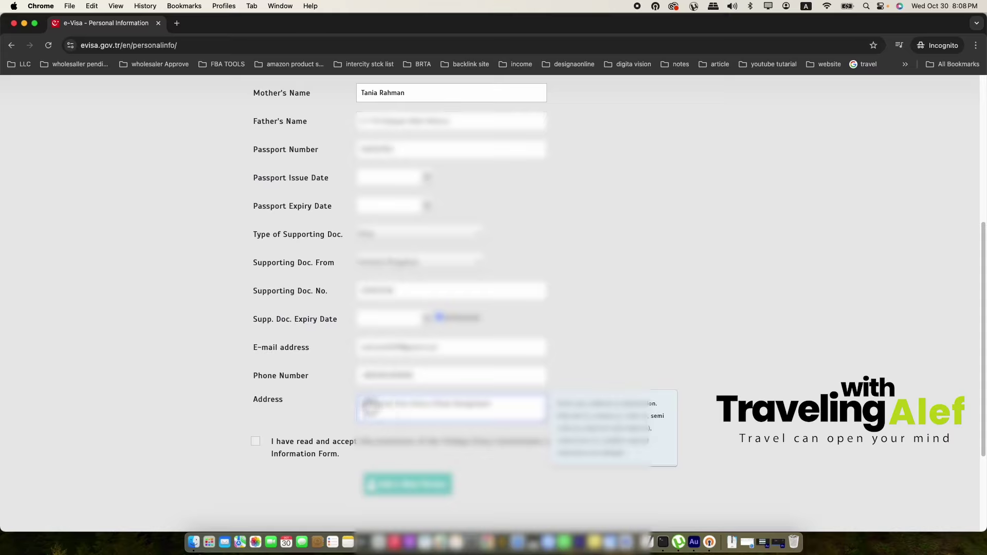
pyautogui.moveTo(363, 404); pyautogui.dragTo(514, 406)
pyautogui.click(514, 406)
# - Fill in the applicant's cleared date of birth again from the calendar
pyautogui.scroll(5, 392, 244)
pyautogui.click(394, 234)
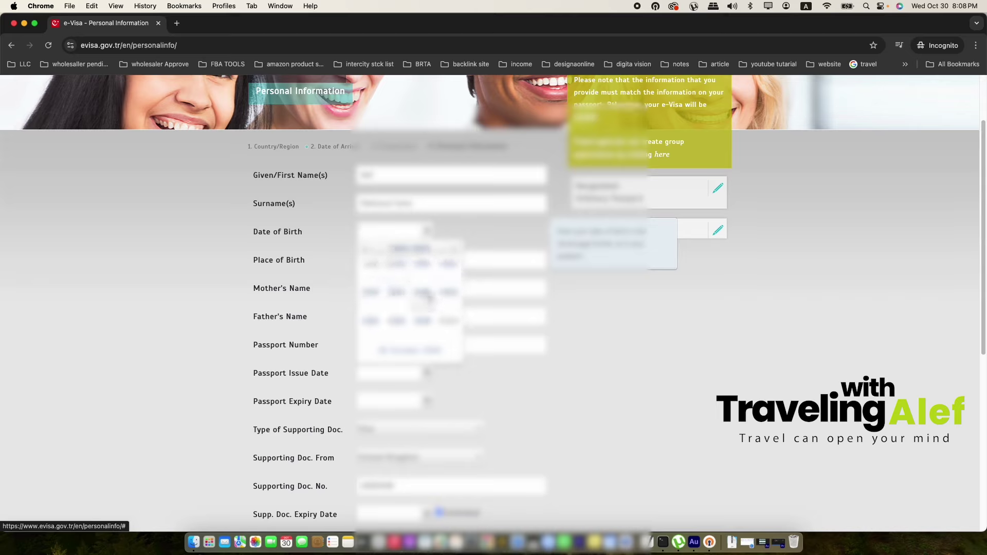
pyautogui.click(423, 322)
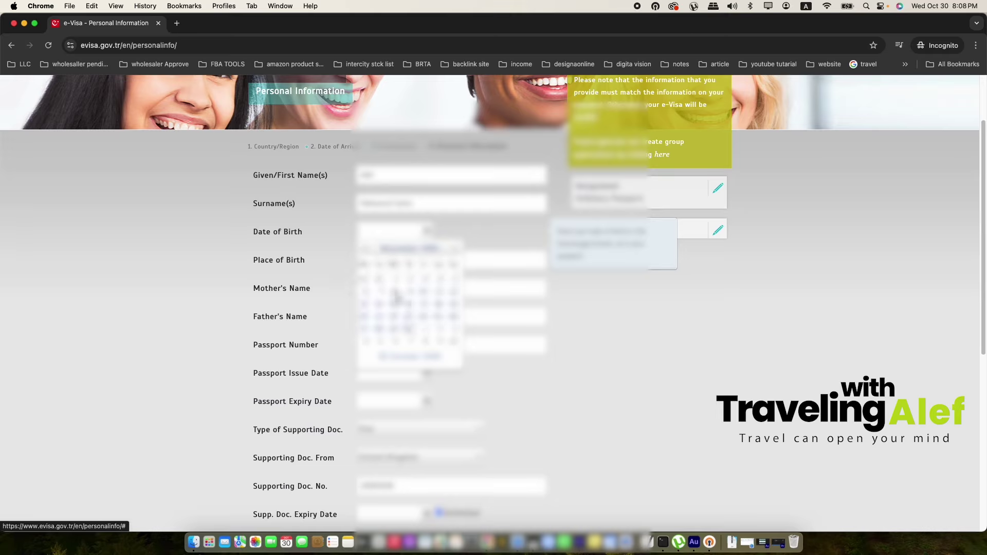
pyautogui.click(395, 329)
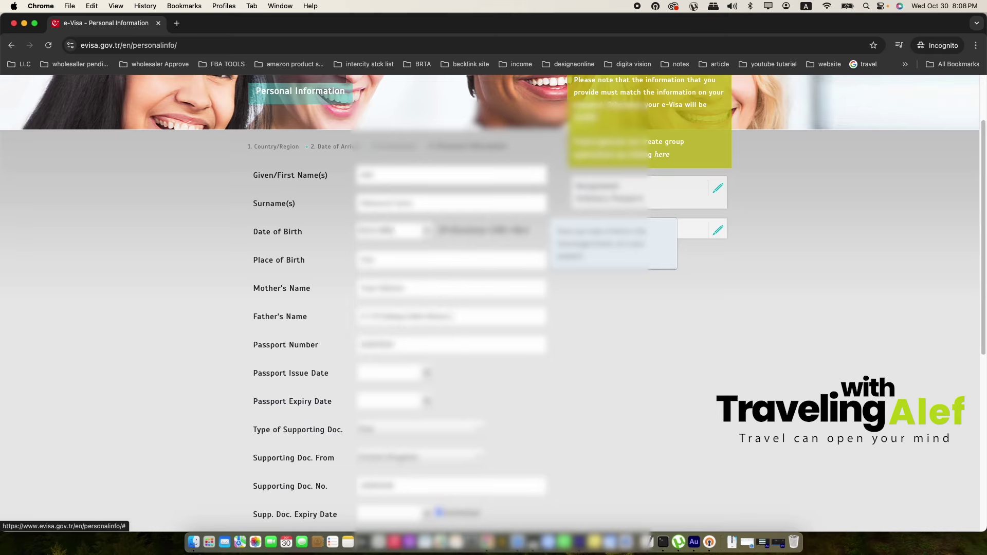
# - Fill in the cleared passport issue date again by choosing its month and day
pyautogui.scroll(-5, 396, 329)
pyautogui.click(389, 234)
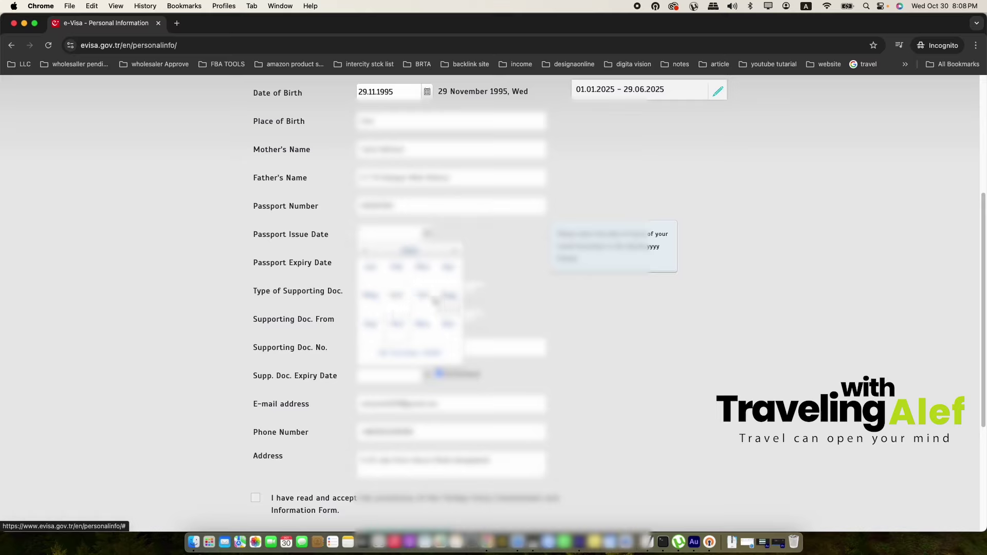
pyautogui.click(422, 325)
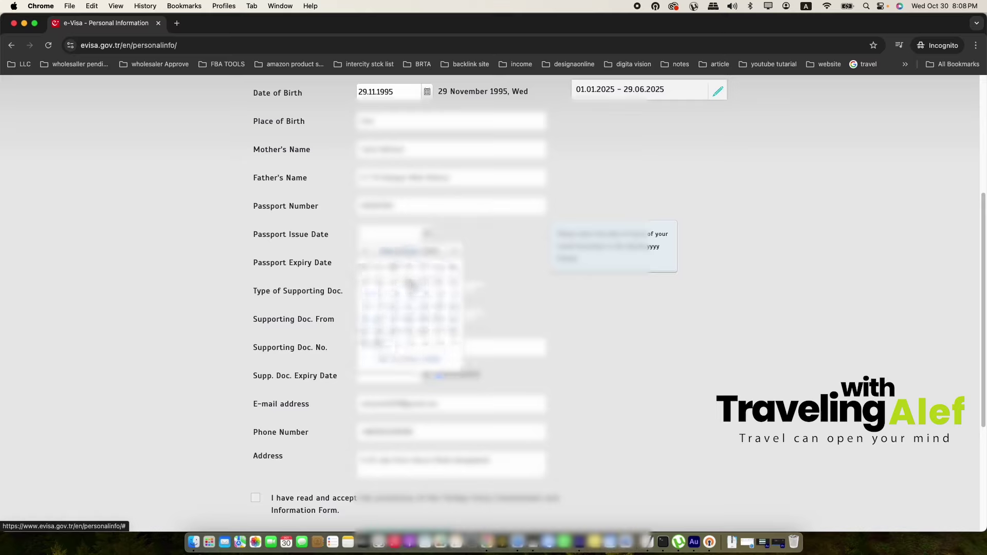
pyautogui.click(384, 299)
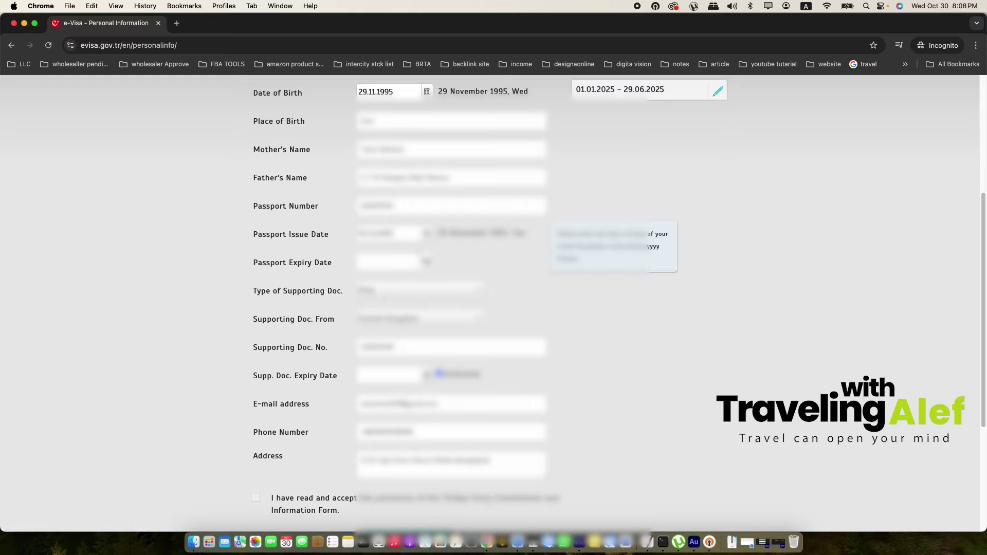
# - Fill in the cleared passport expiry date again by choosing its year, month and day from the calendar
pyautogui.click(426, 263)
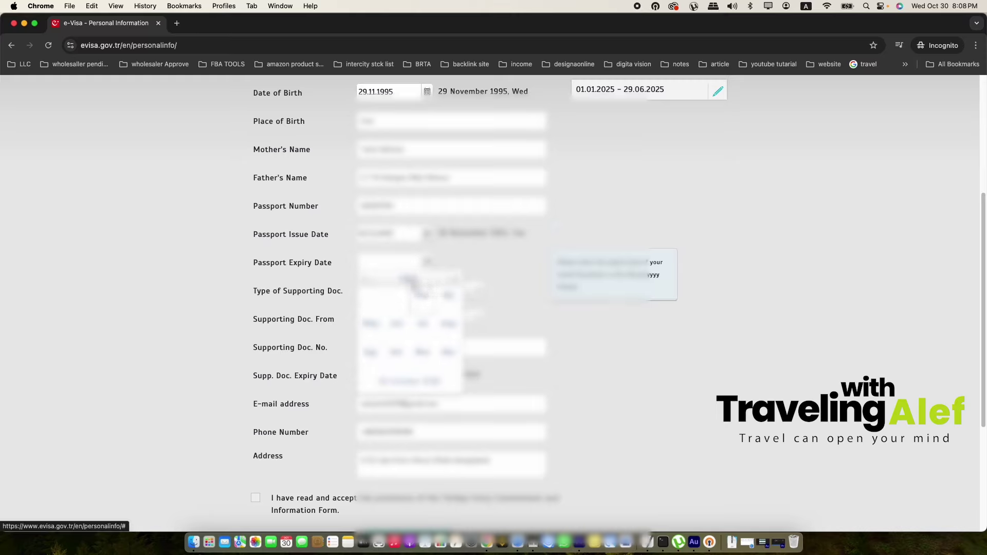
pyautogui.click(410, 280)
pyautogui.click(411, 280)
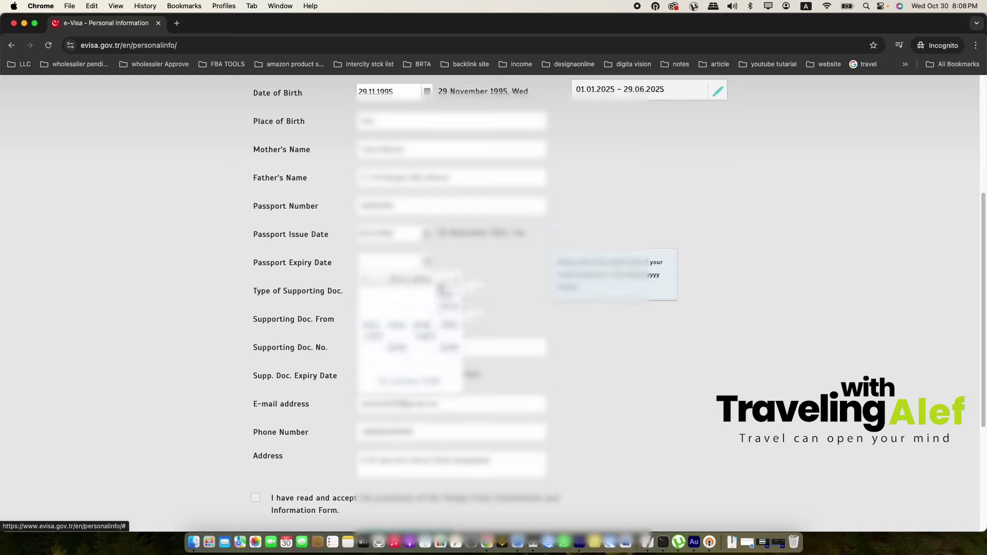
pyautogui.click(456, 284)
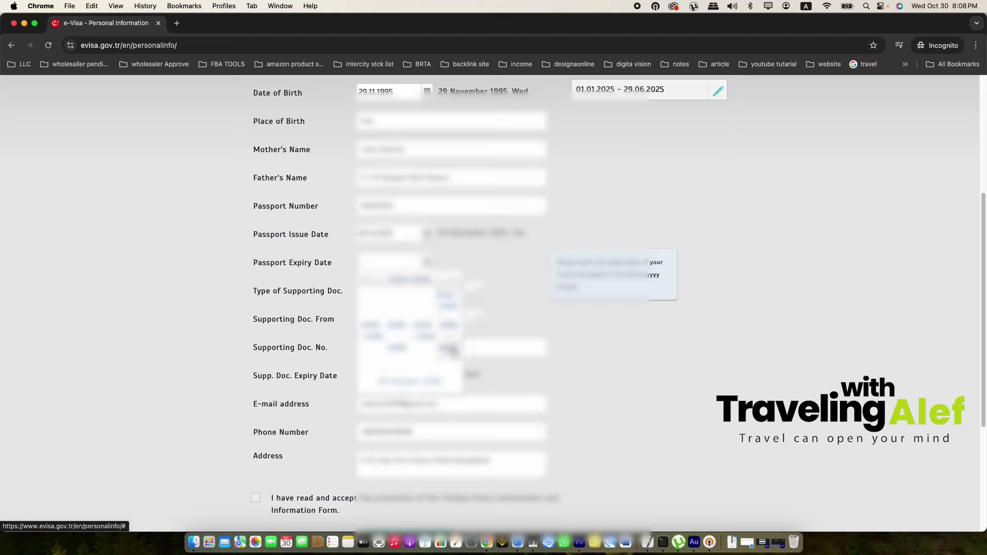
pyautogui.click(445, 309)
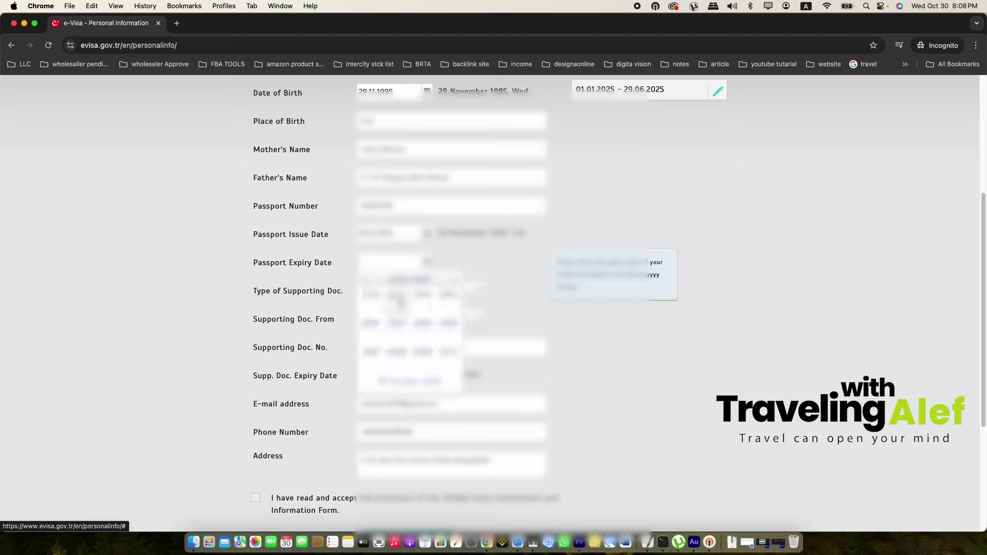
pyautogui.click(422, 297)
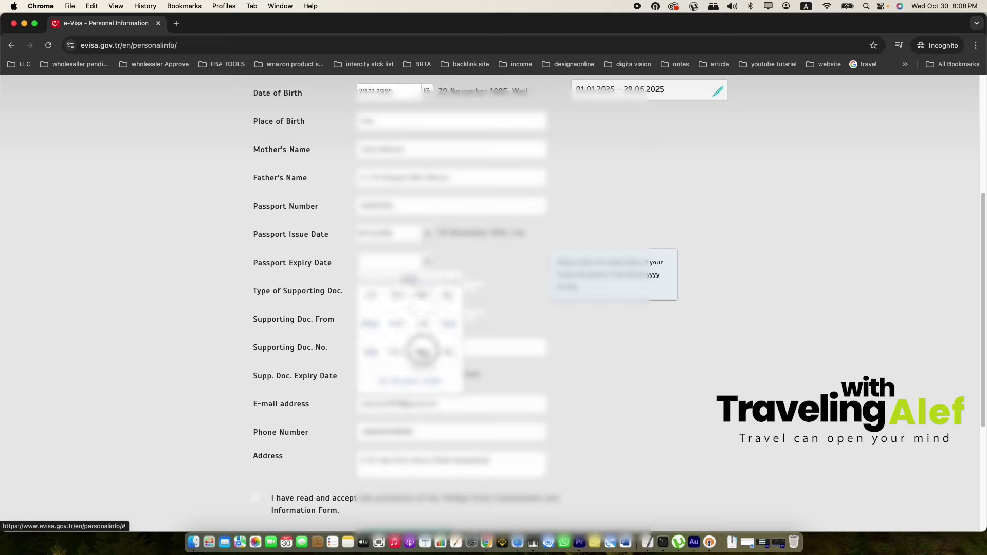
pyautogui.click(423, 355)
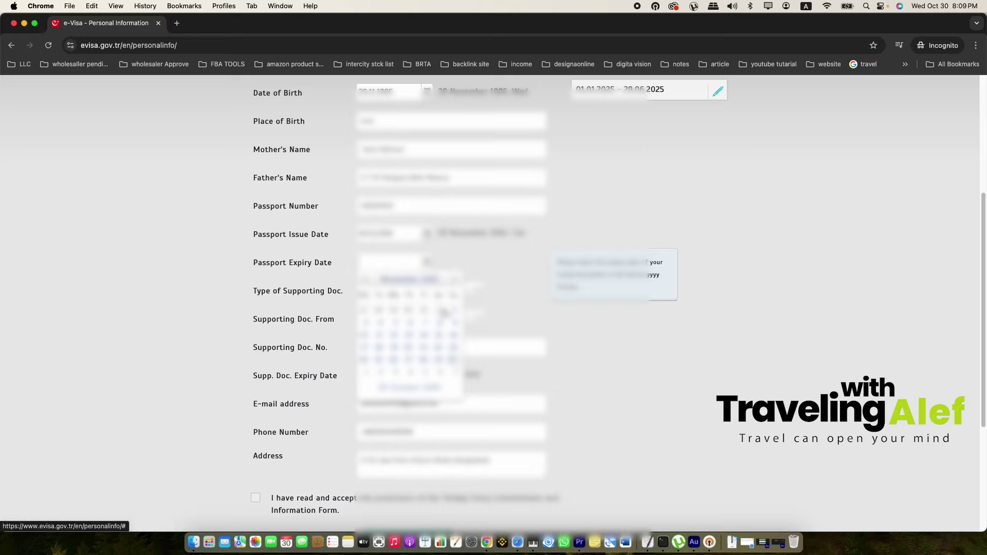
pyautogui.click(442, 314)
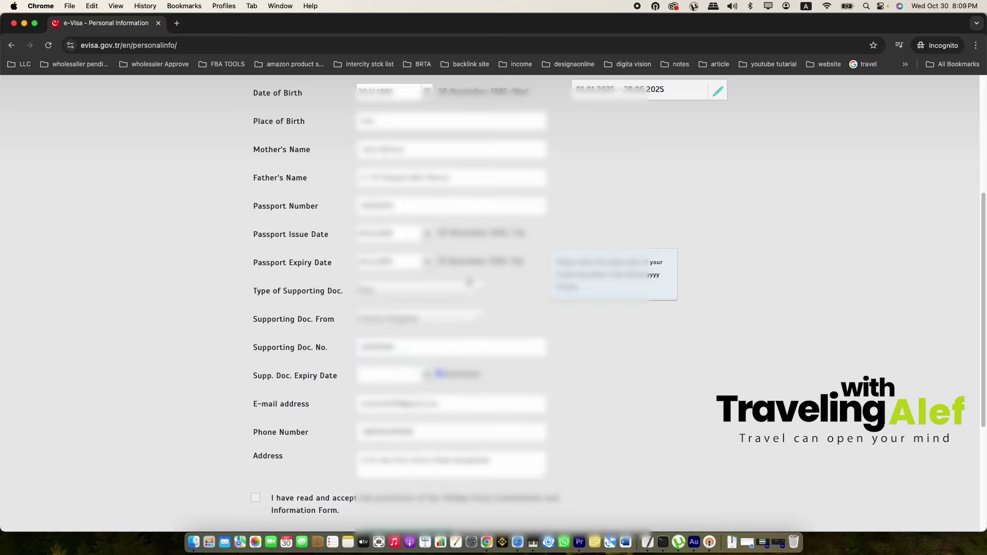
pyautogui.scroll(-1, 436, 320)
pyautogui.scroll(-2, 436, 321)
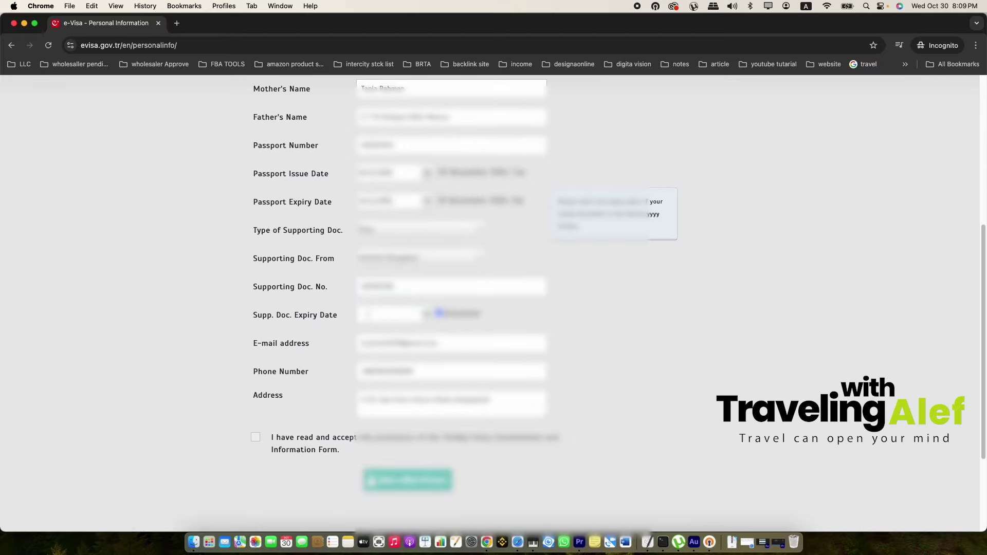
pyautogui.click(364, 314)
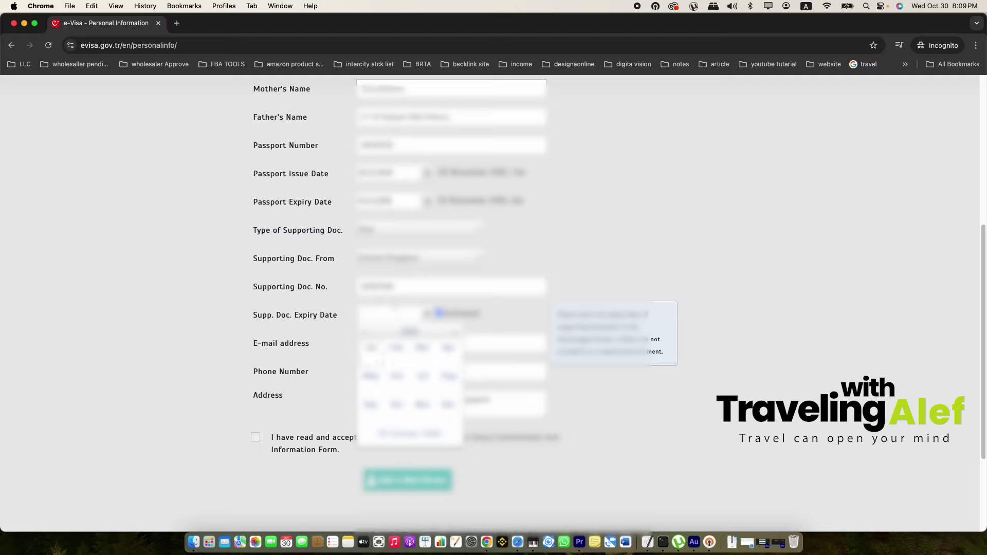
pyautogui.click(497, 320)
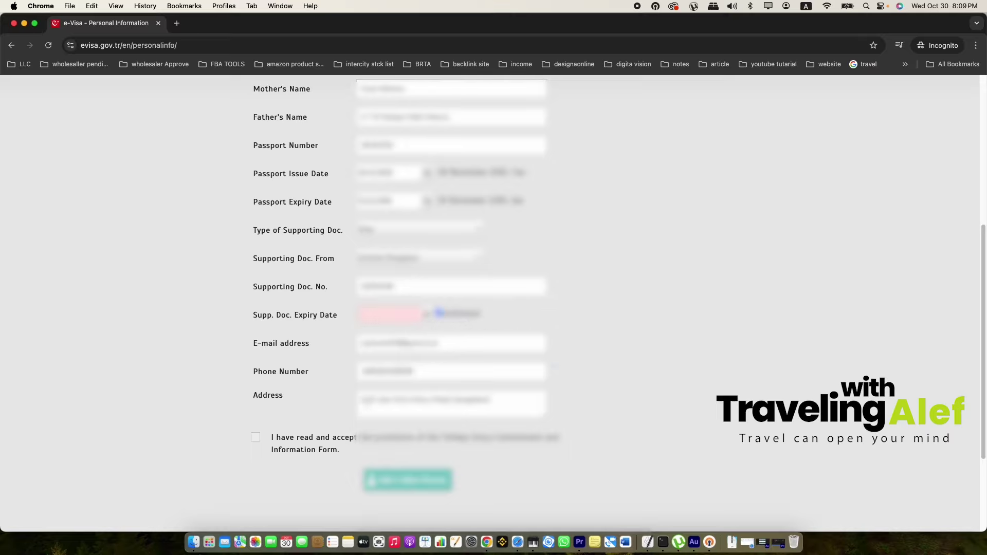
# - Accept the Information Form declaration and try to save the application
pyautogui.click(256, 437)
pyautogui.scroll(-10, 489, 257)
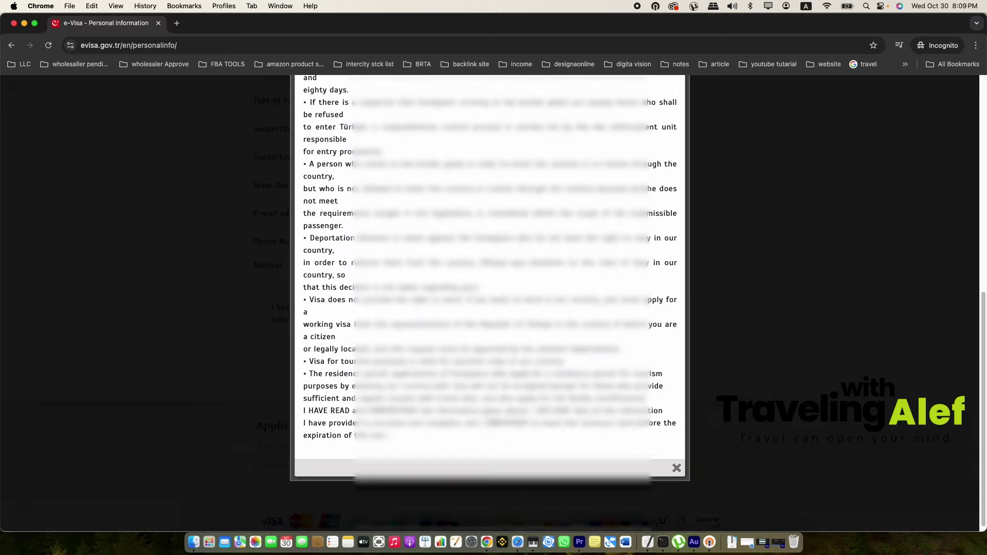
pyautogui.click(676, 462)
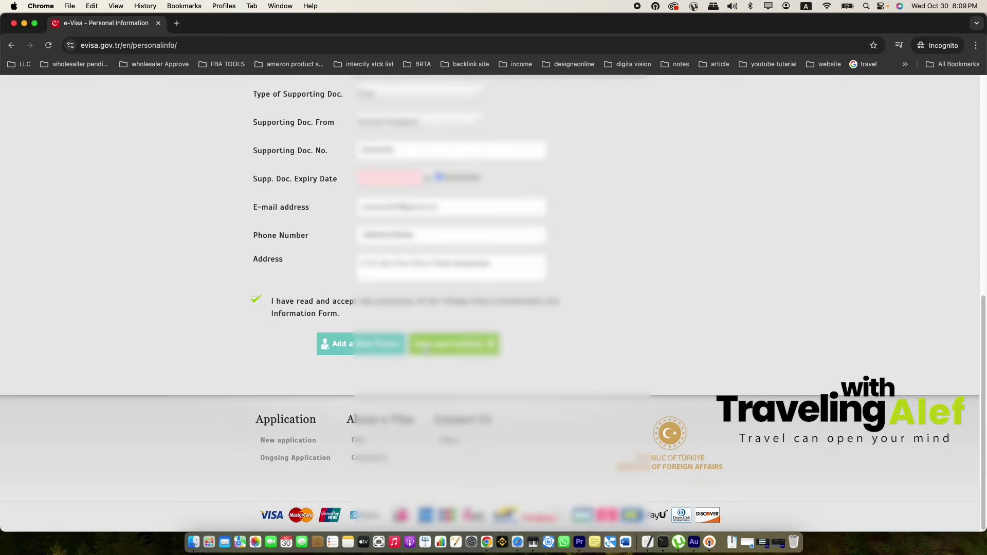
pyautogui.click(426, 350)
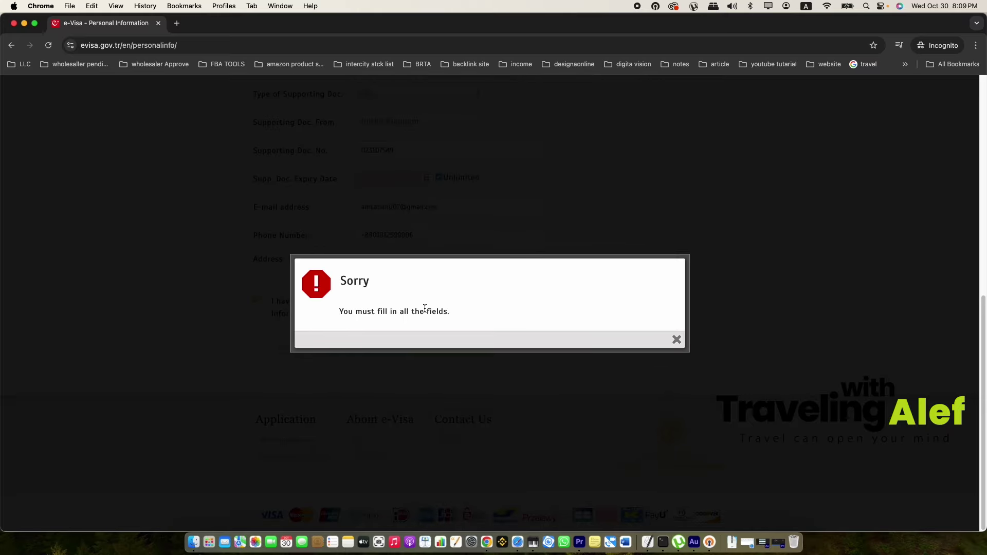
pyautogui.click(676, 340)
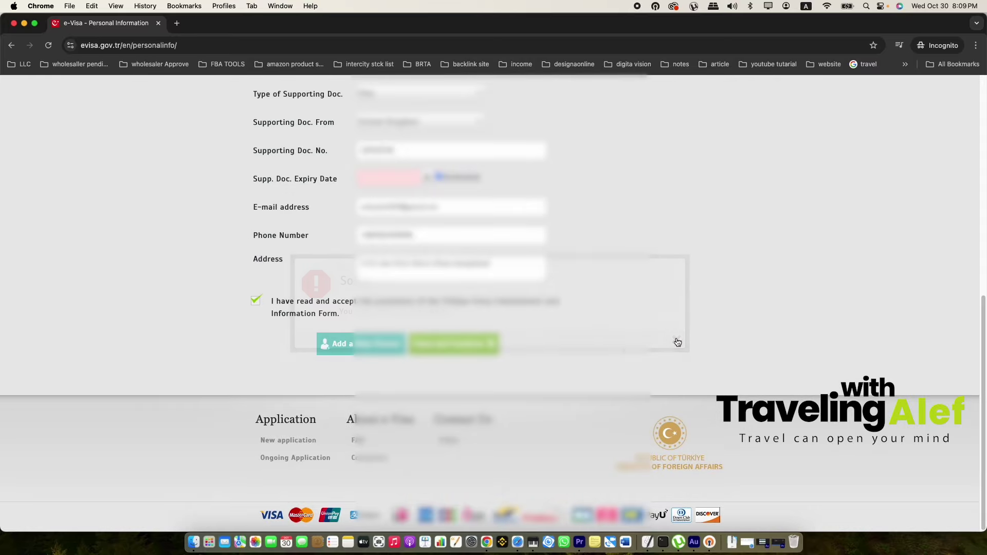
# - Fill in the missing supporting document expiry date by choosing its month and day from the calendar
pyautogui.click(380, 246)
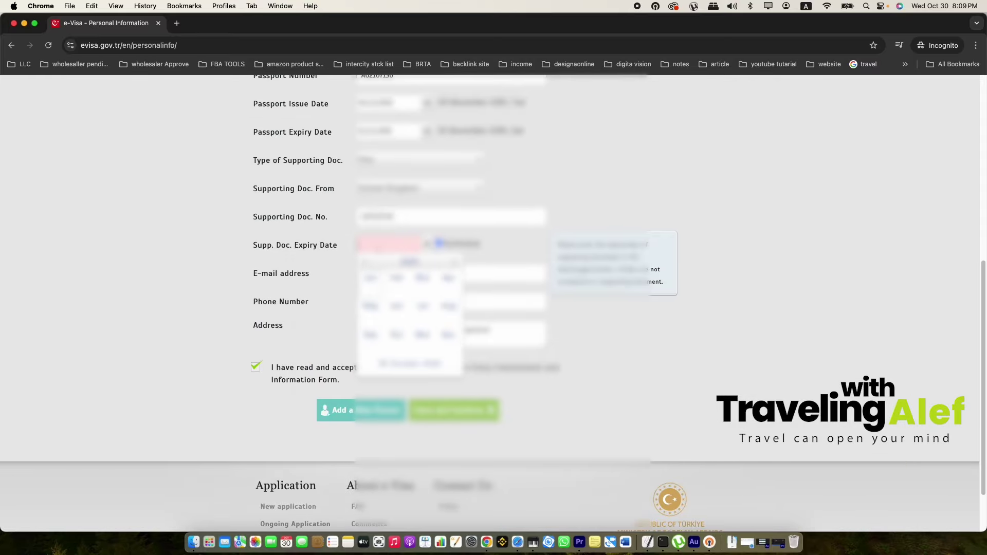
pyautogui.click(505, 260)
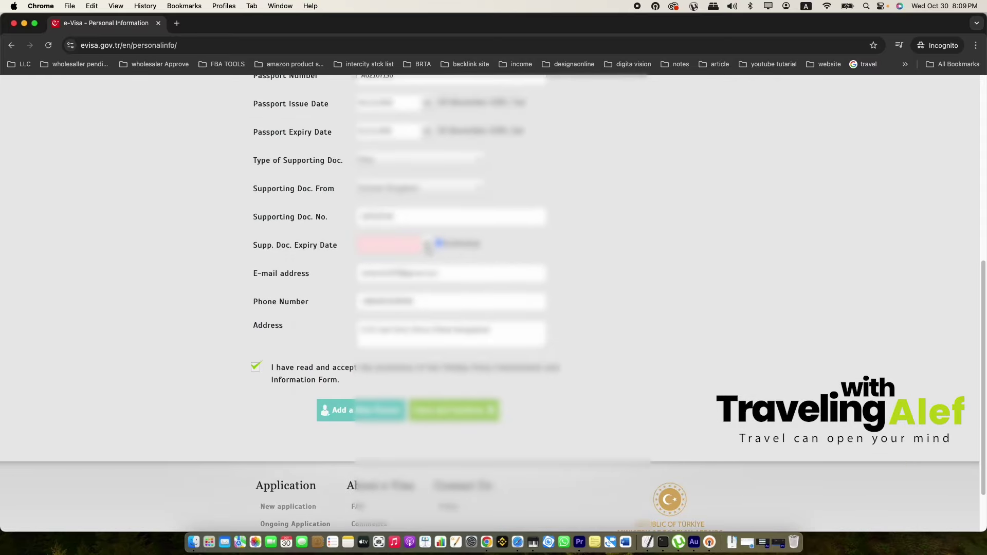
pyautogui.click(428, 247)
pyautogui.click(428, 248)
pyautogui.click(428, 248)
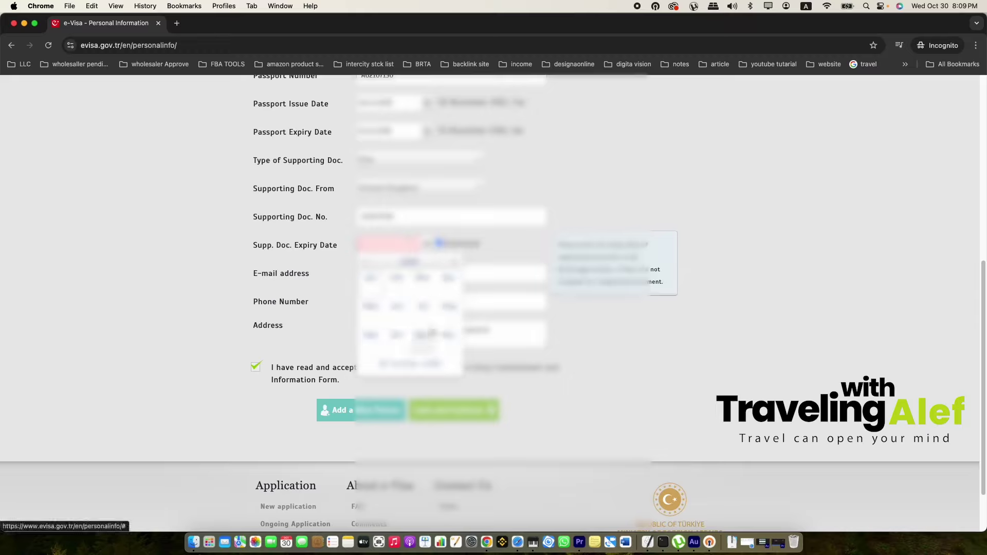
pyautogui.click(424, 334)
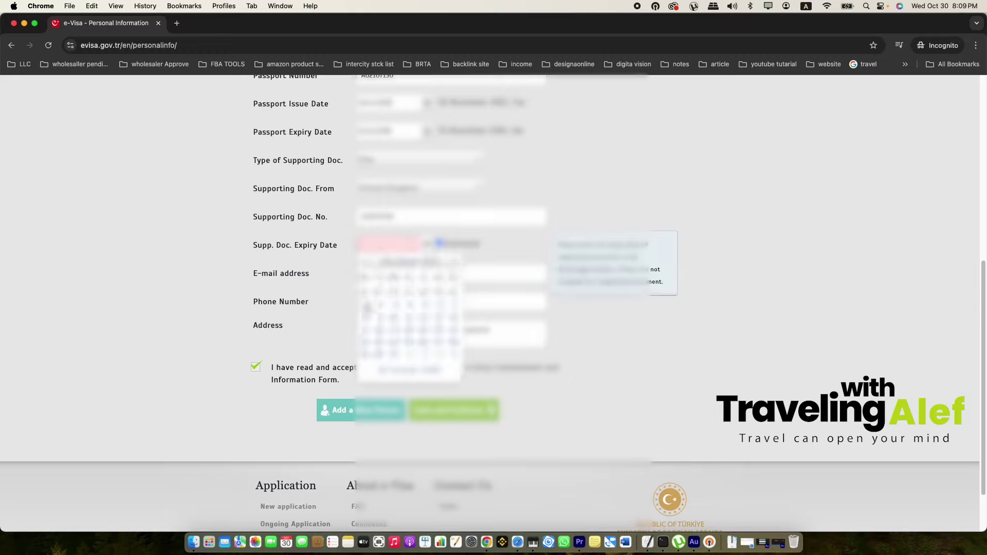
pyautogui.click(366, 307)
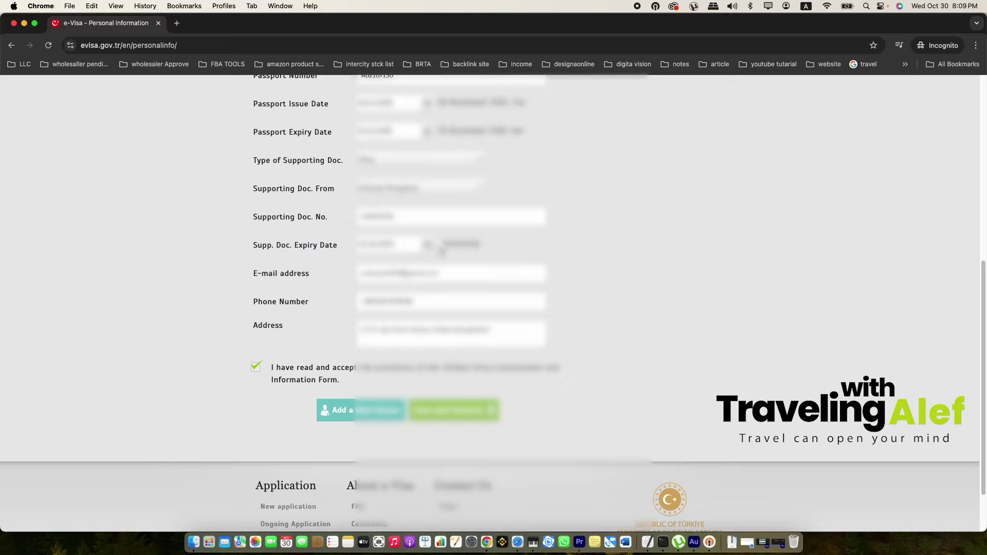
# - Save the application and verify the summarised applicant information
pyautogui.click(424, 401)
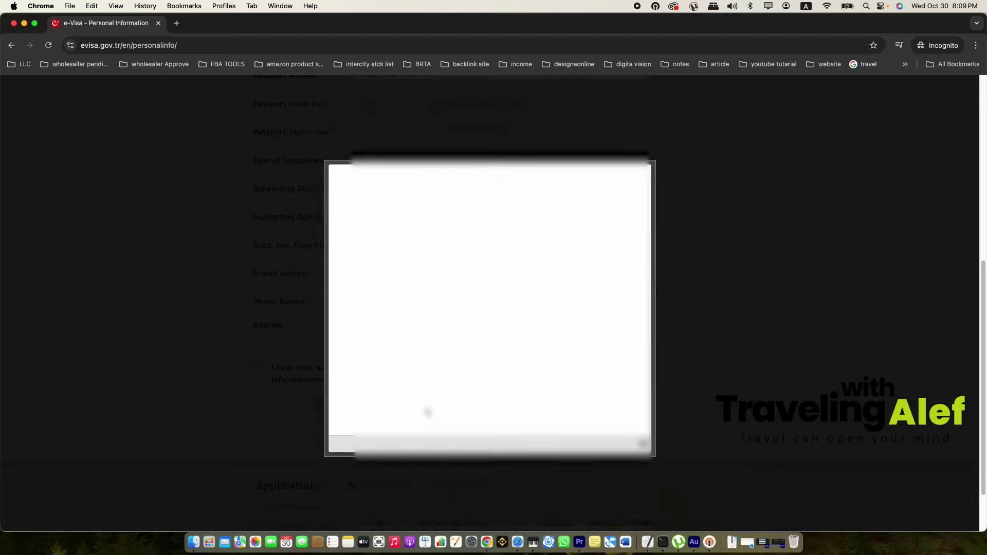
pyautogui.scroll(-2, 478, 358)
pyautogui.click(487, 466)
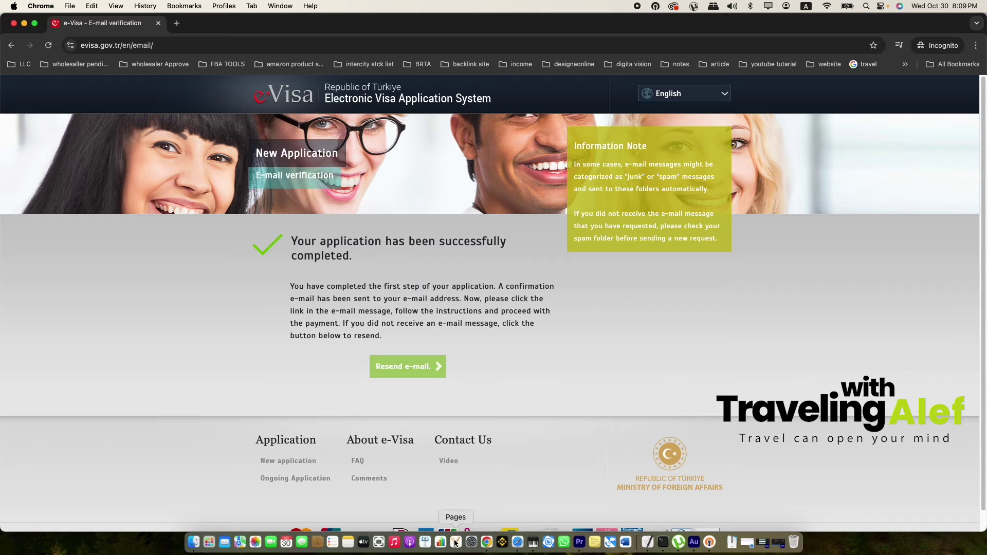
# - Switch to Gmail in the regular Chrome window and open the e-mail address verification message from Republic of Türkiye
pyautogui.rightClick(486, 542)
pyautogui.click(546, 368)
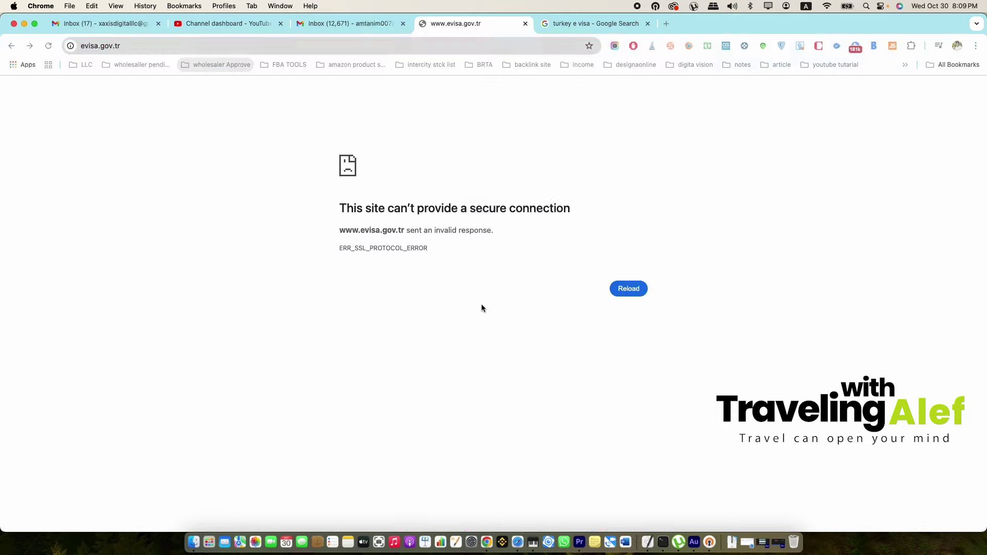
pyautogui.click(360, 24)
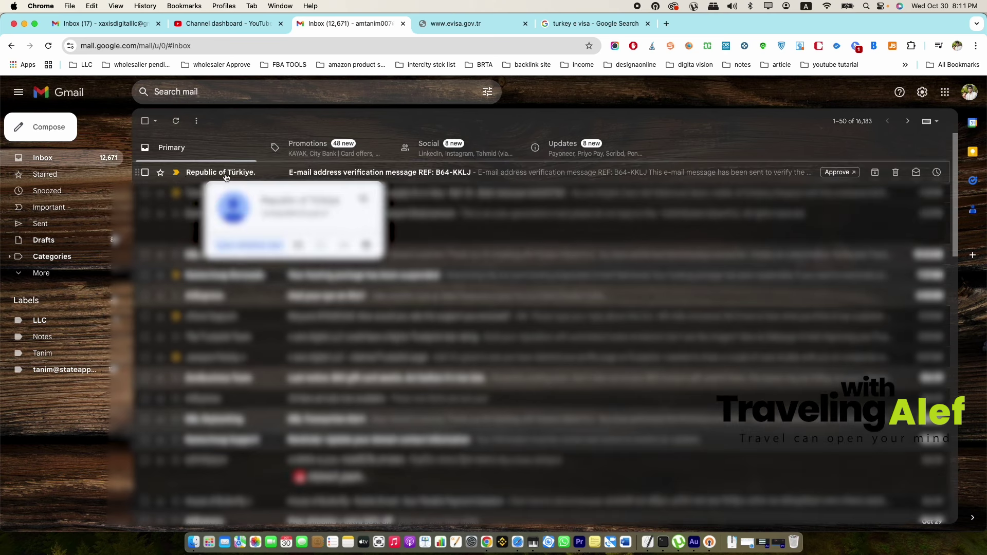
pyautogui.click(238, 175)
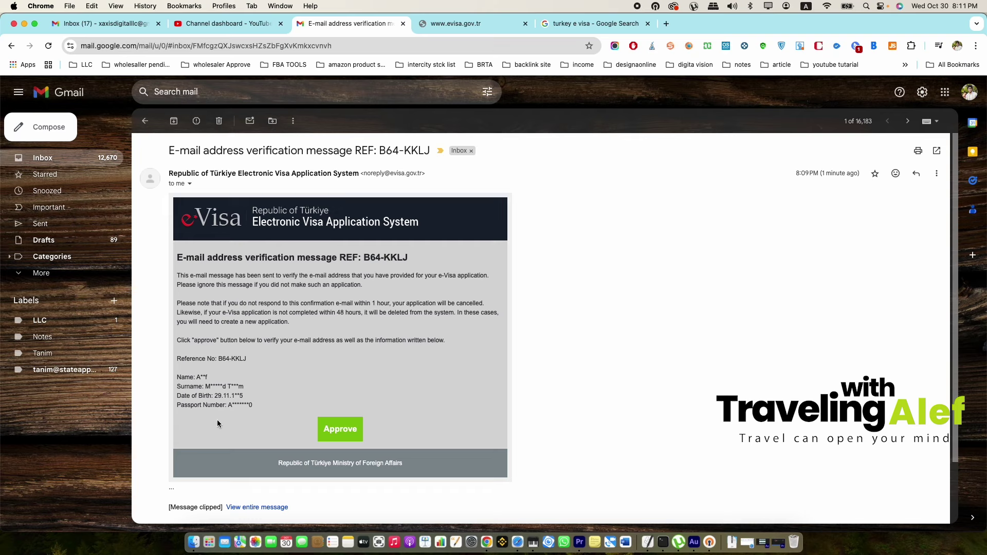
# - Copy the Approve link from the verification e-mail and open it in a new tab of the Incognito window
pyautogui.rightClick(339, 436)
pyautogui.click(380, 346)
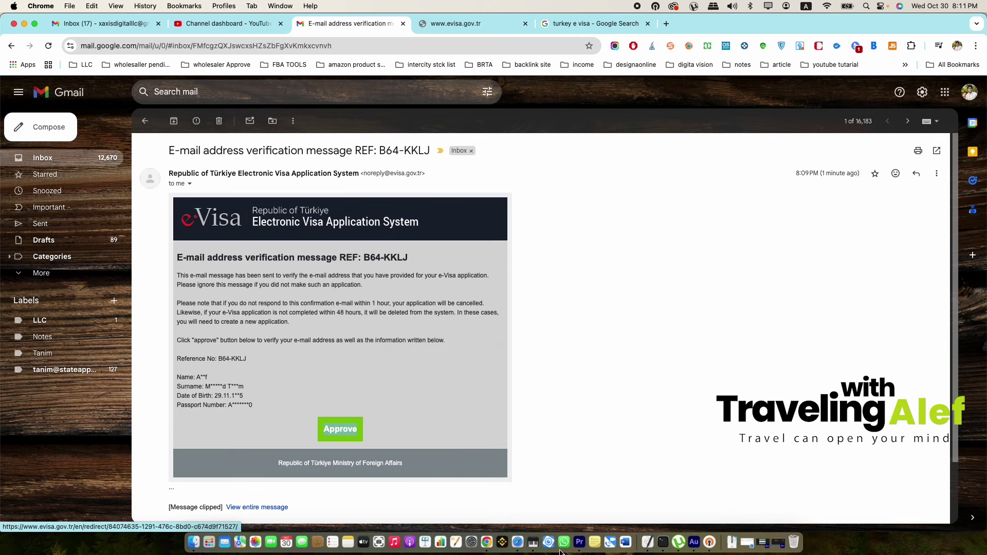
pyautogui.rightClick(486, 542)
pyautogui.click(580, 367)
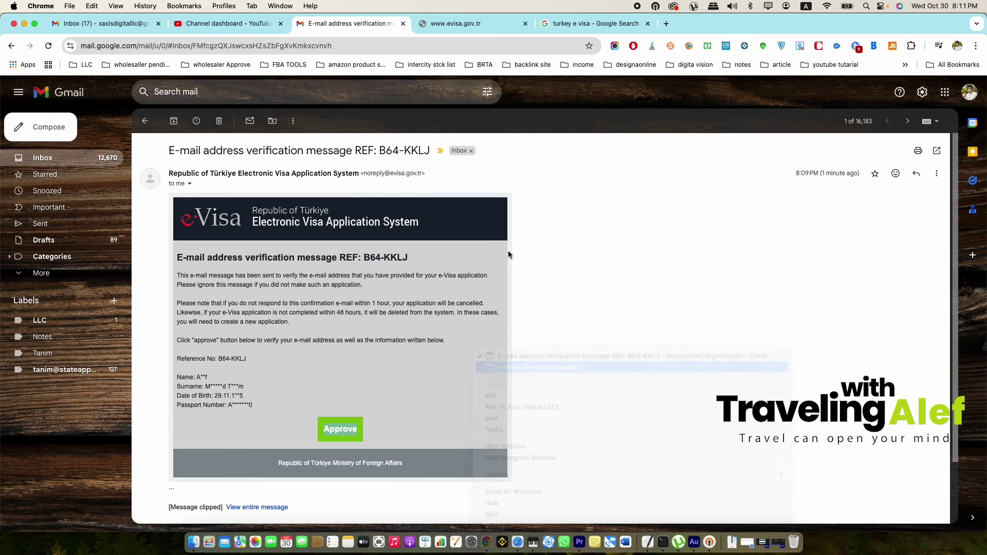
pyautogui.click(178, 24)
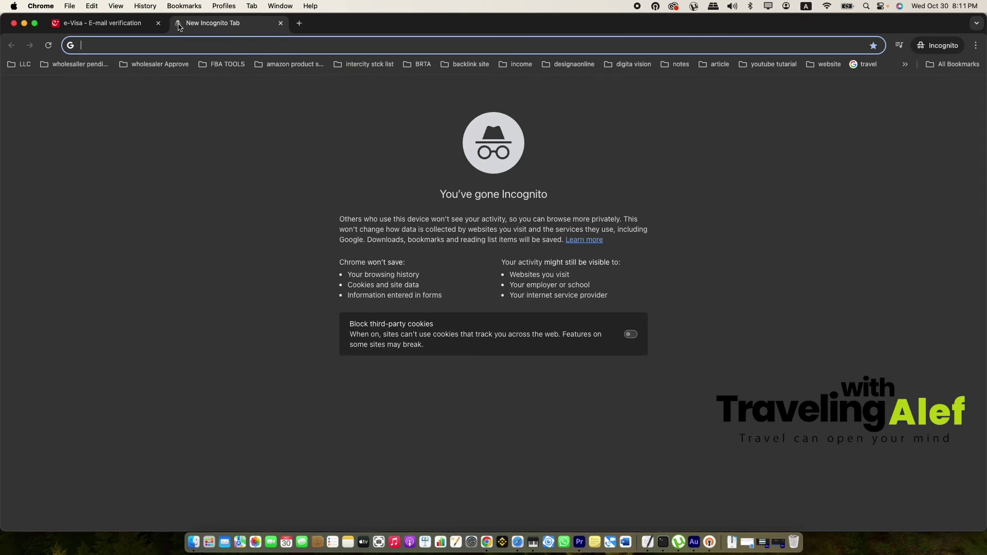
pyautogui.press('super+v')
pyautogui.press('Return')
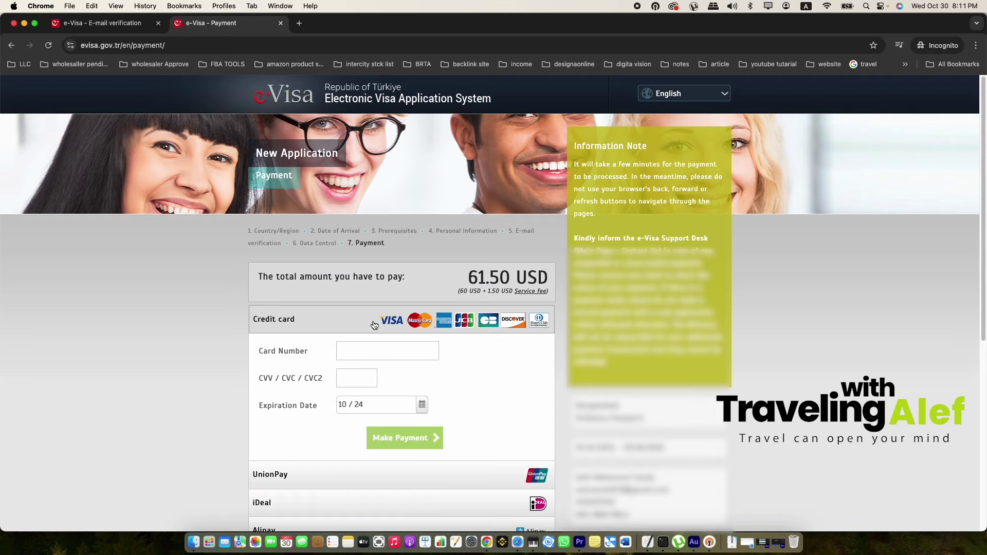
# - Examine the payment page's credit card fields, other payment methods and total amount to pay
pyautogui.scroll(-3, 377, 317)
pyautogui.scroll(-1, 376, 318)
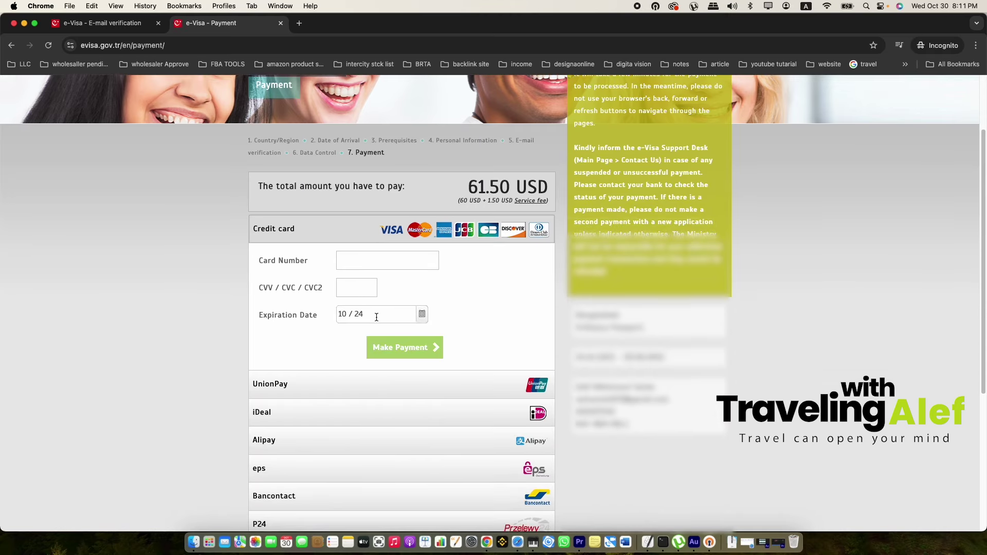
pyautogui.click(340, 260)
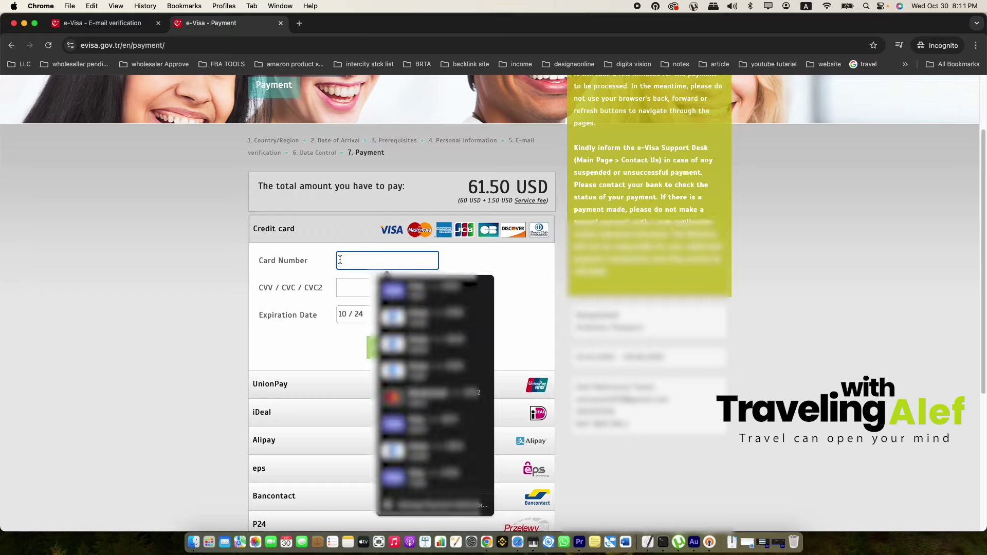
pyautogui.click(144, 298)
pyautogui.click(371, 286)
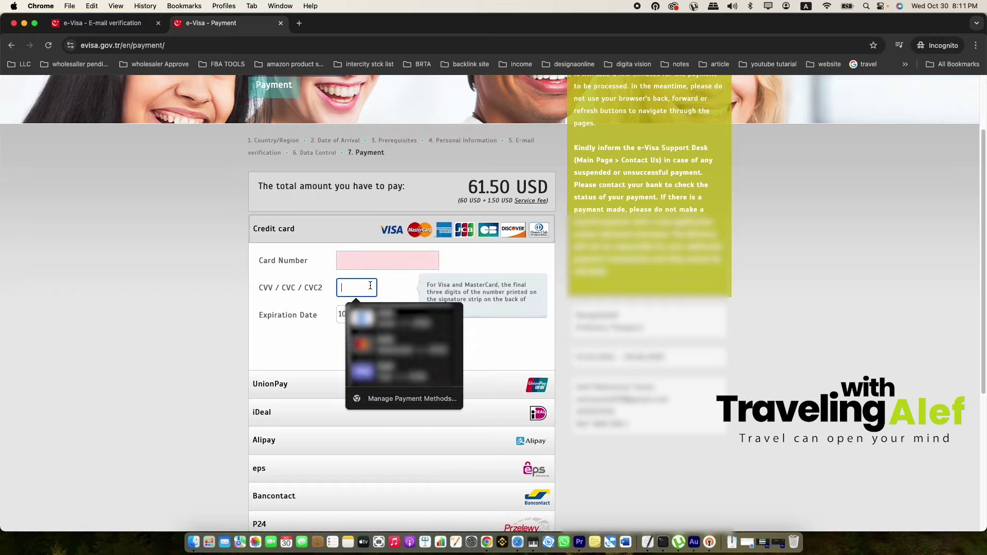
pyautogui.click(433, 312)
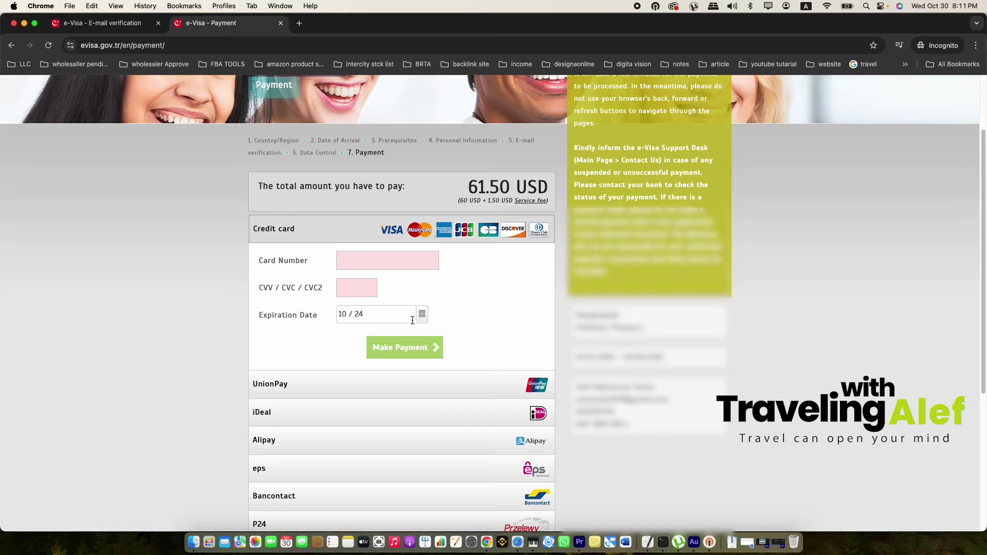
pyautogui.click(472, 188)
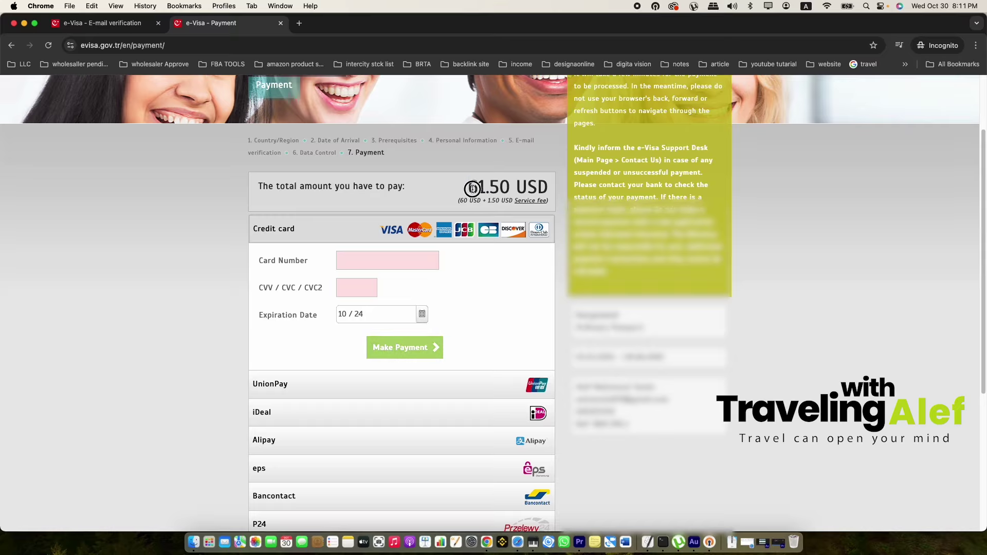
pyautogui.moveTo(472, 189); pyautogui.dragTo(544, 190)
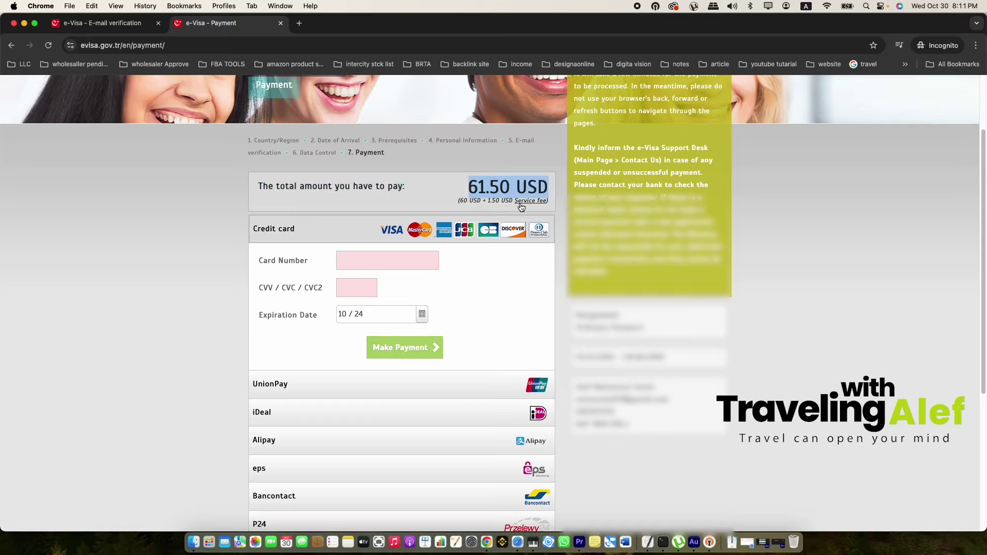
pyautogui.scroll(2, 408, 245)
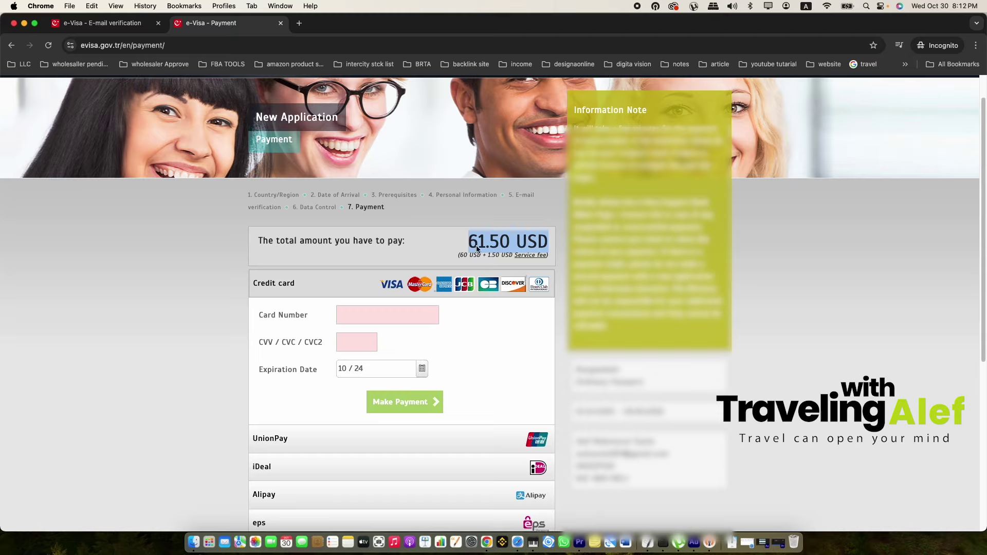
# - Examine the total amount and expand the UnionPay, iDeal, Alipay, eps, Sofort and P24 payment options one after another
pyautogui.tripleClick(552, 247)
pyautogui.tripleClick(546, 245)
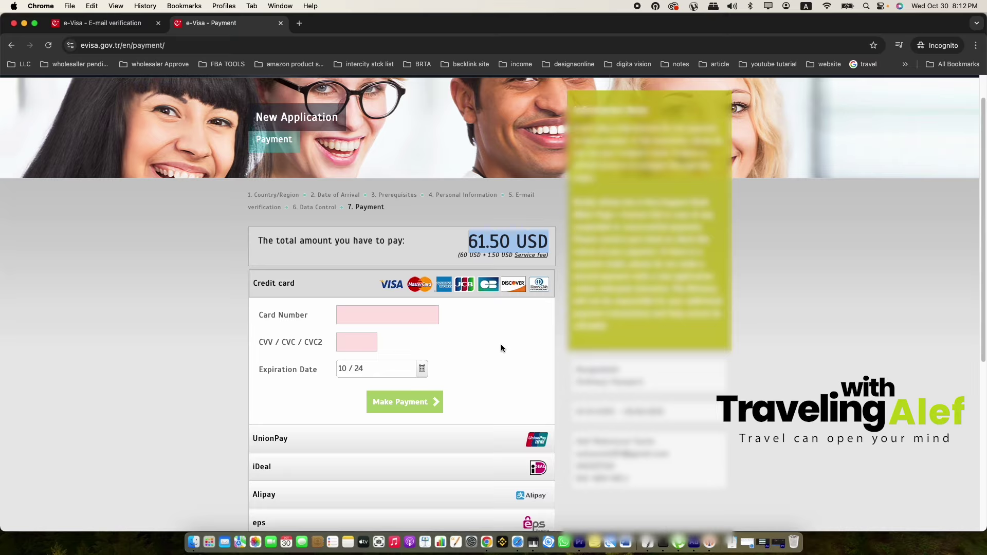
pyautogui.scroll(-3, 498, 348)
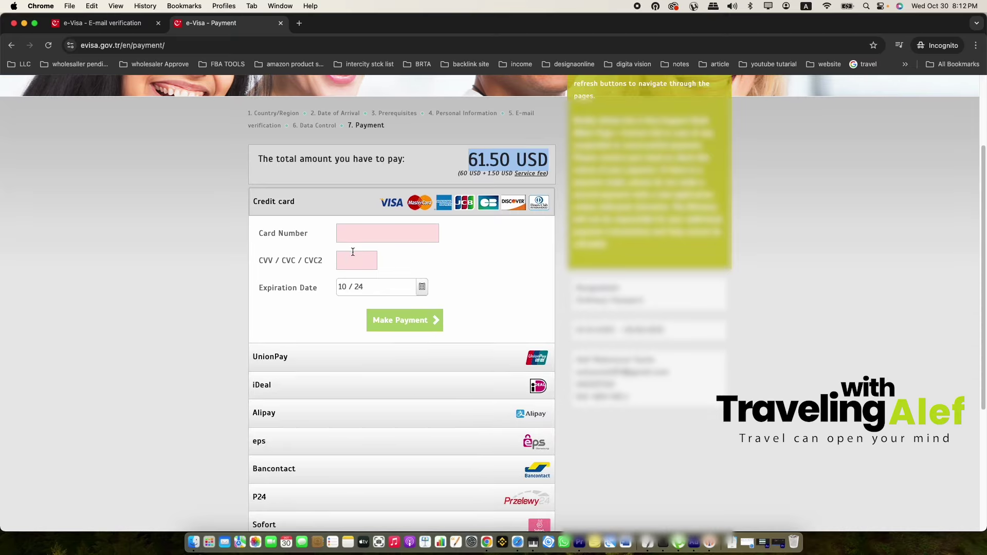
pyautogui.scroll(-3, 294, 366)
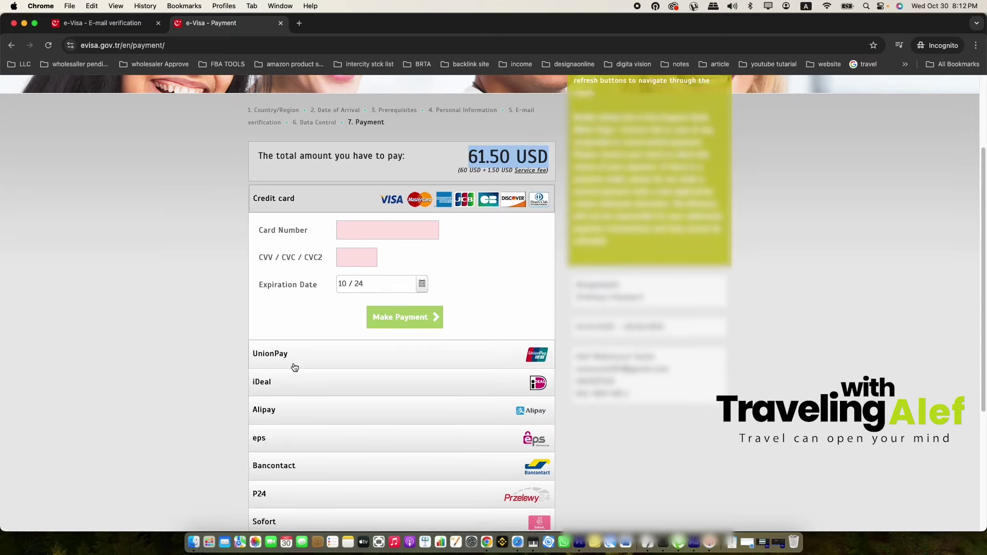
pyautogui.click(296, 260)
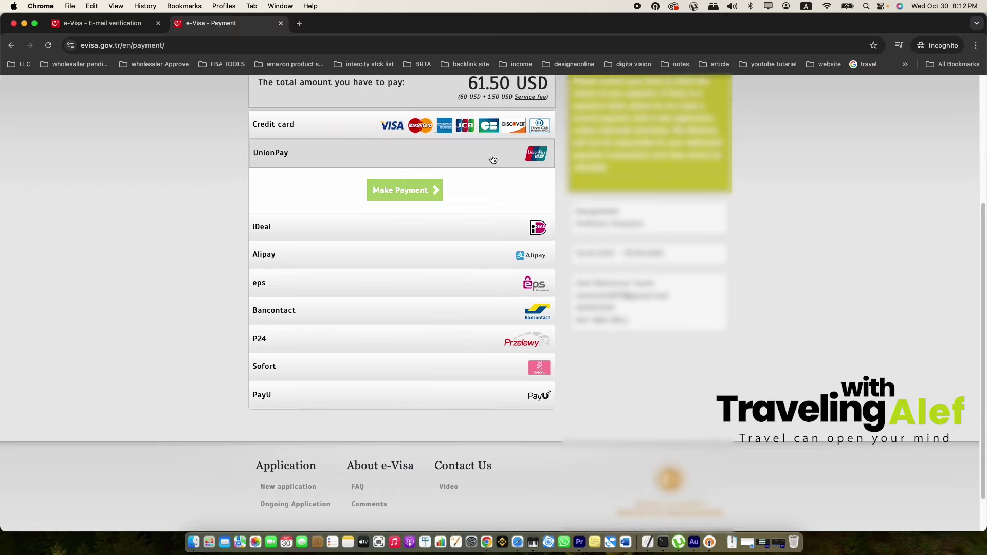
pyautogui.click(289, 227)
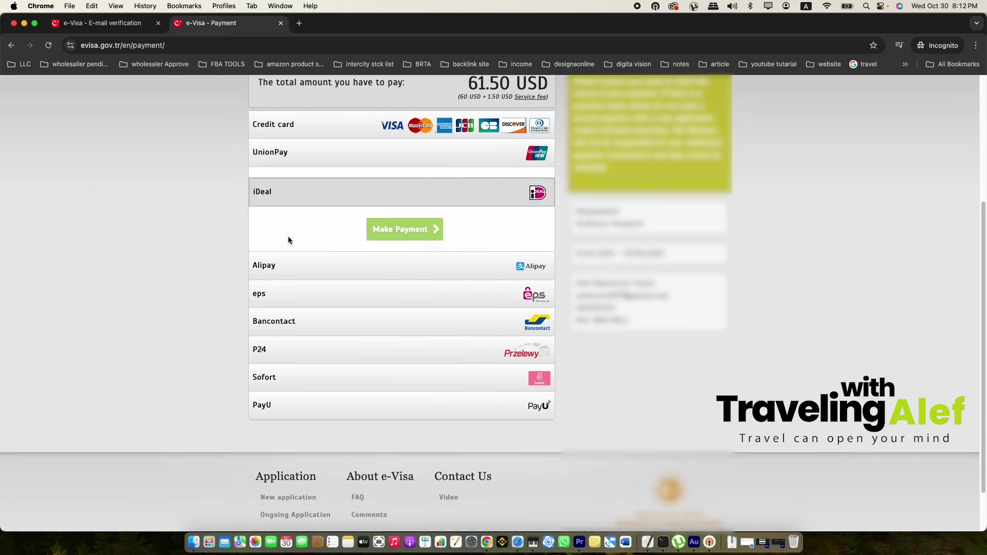
pyautogui.click(287, 255)
pyautogui.click(275, 293)
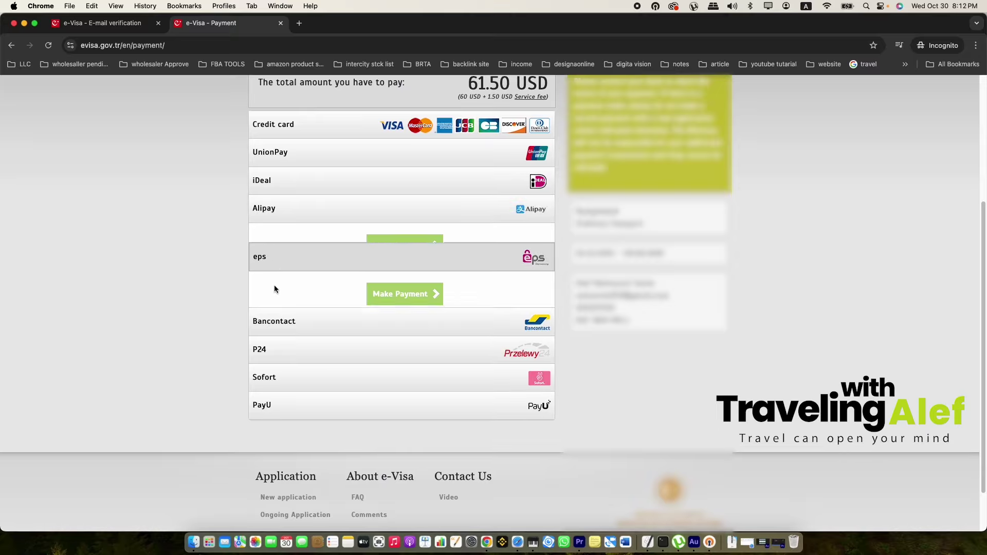
pyautogui.click(298, 397)
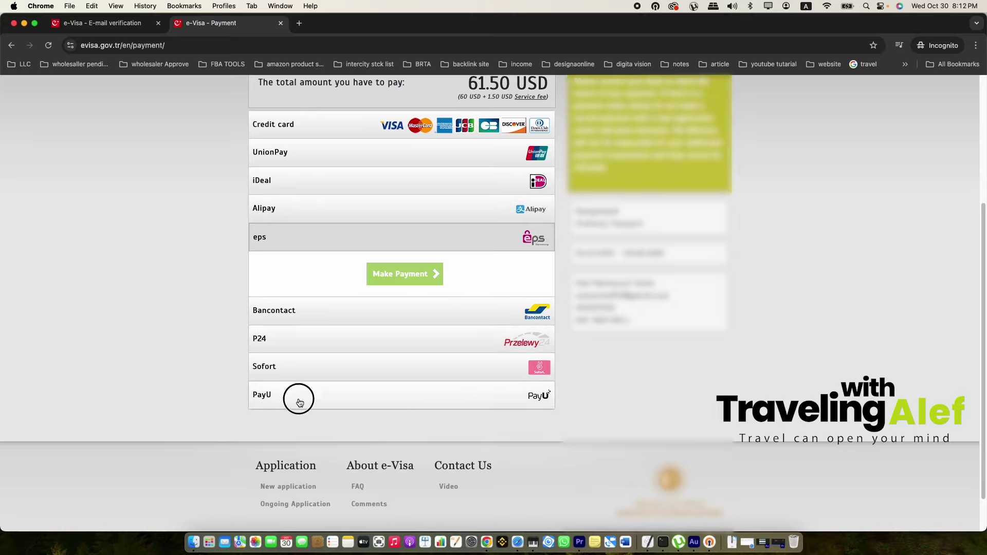
pyautogui.click(293, 325)
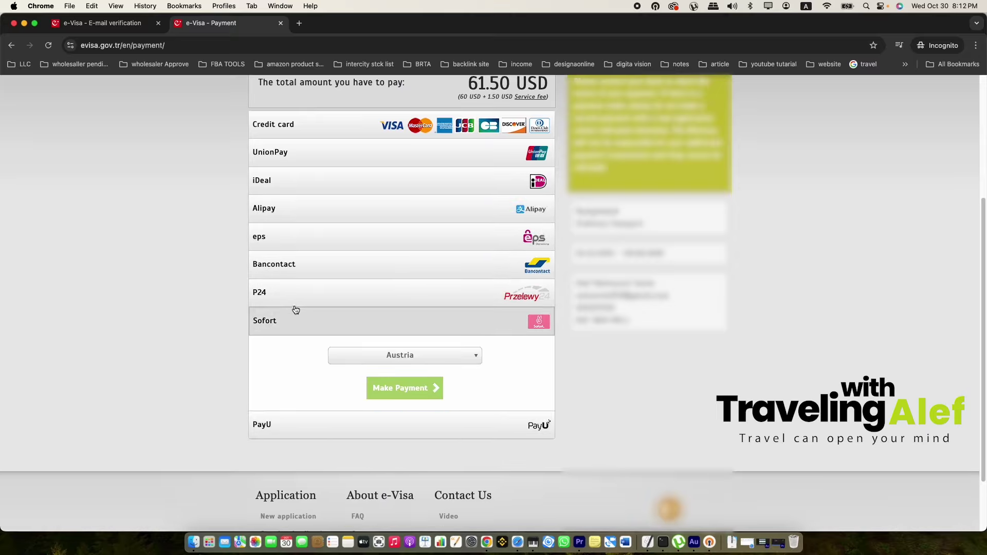
pyautogui.click(299, 302)
# - Expand the Alipay payment option again and return to the Credit card payment form
pyautogui.scroll(3, 401, 317)
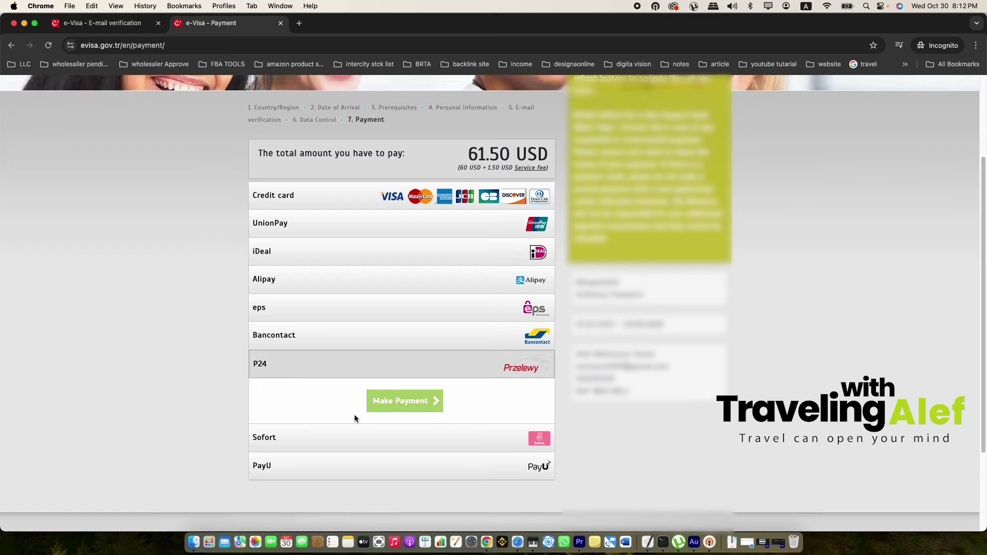
pyautogui.click(386, 411)
pyautogui.click(353, 295)
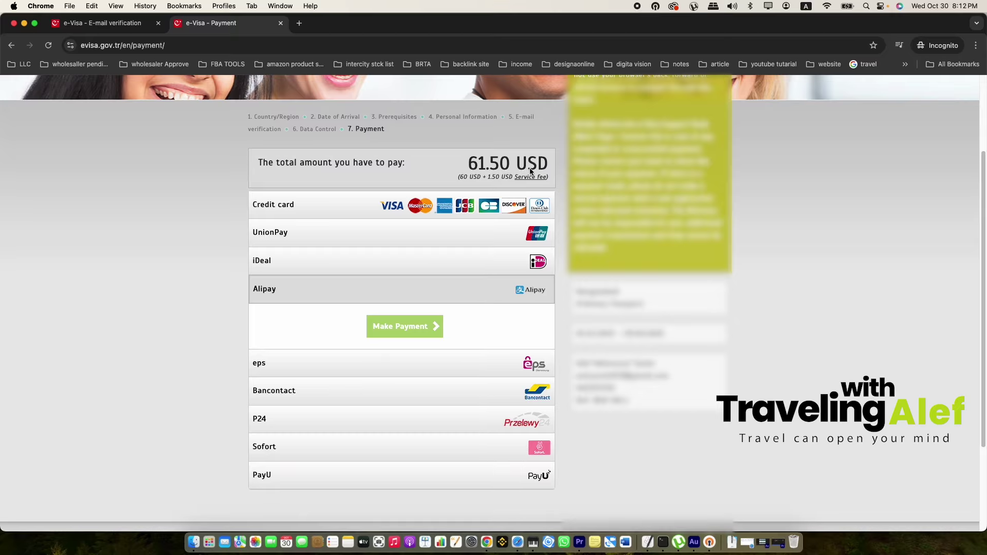
pyautogui.scroll(1, 379, 309)
pyautogui.click(303, 221)
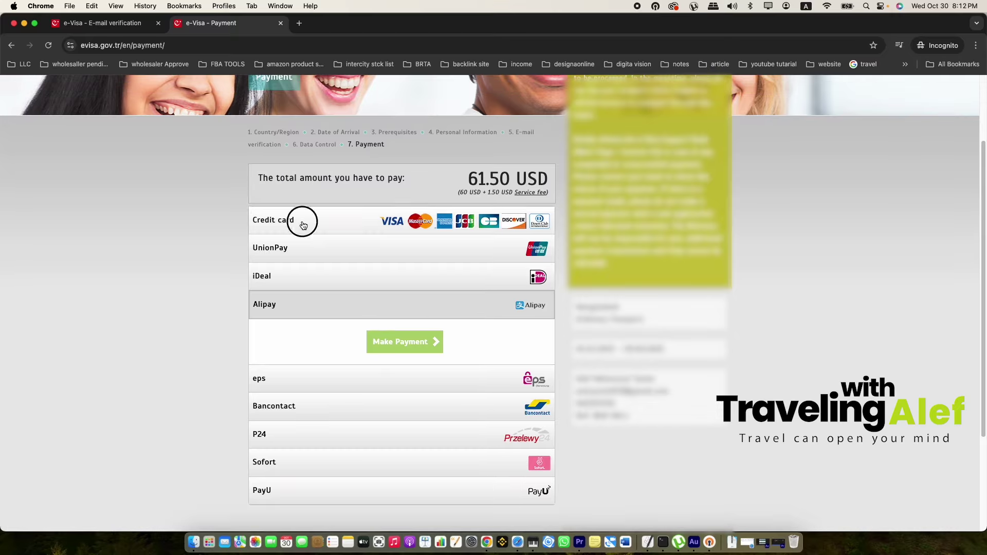
pyautogui.scroll(3, 456, 281)
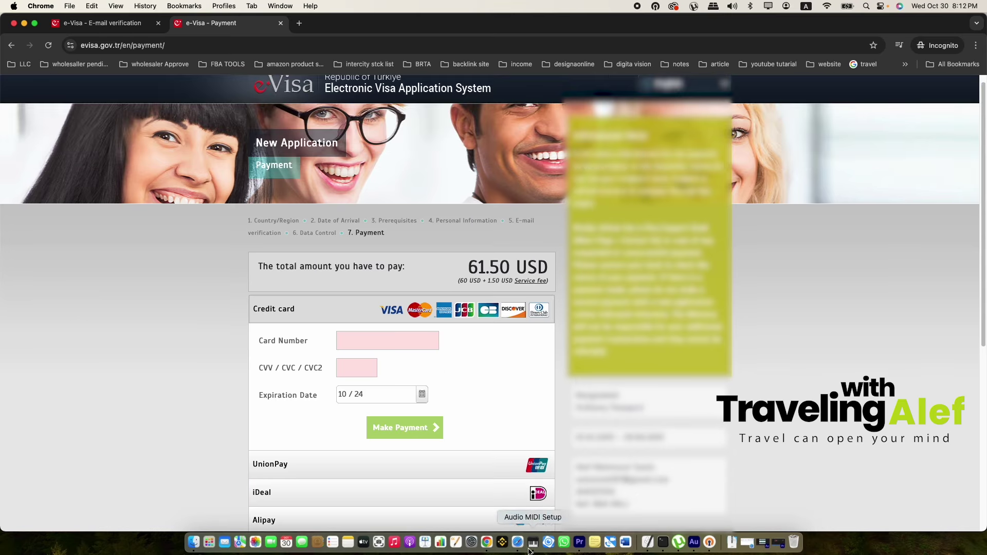
# - Switch to Gmail in the regular Chrome window and search the mail for "Republic of Türkiye"
pyautogui.rightClick(487, 542)
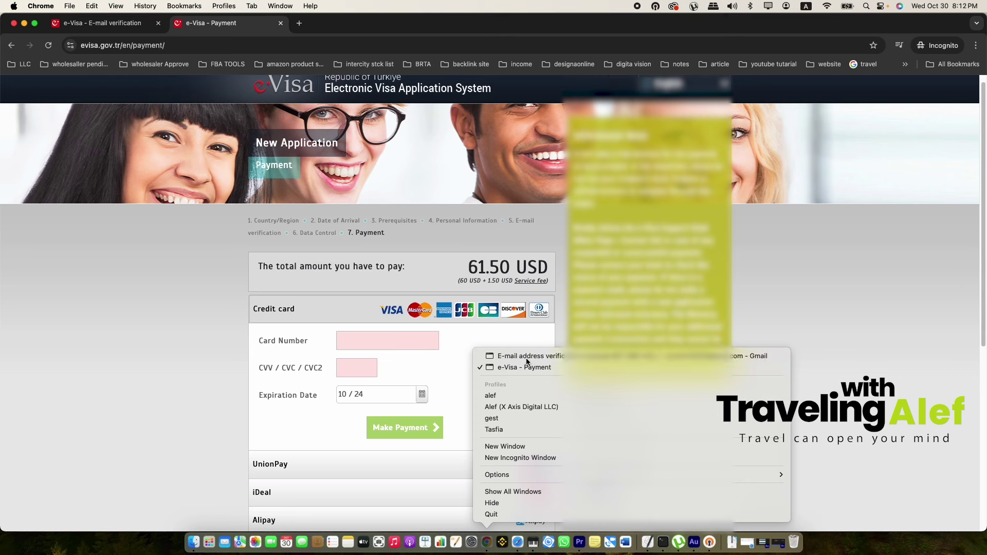
pyautogui.click(496, 356)
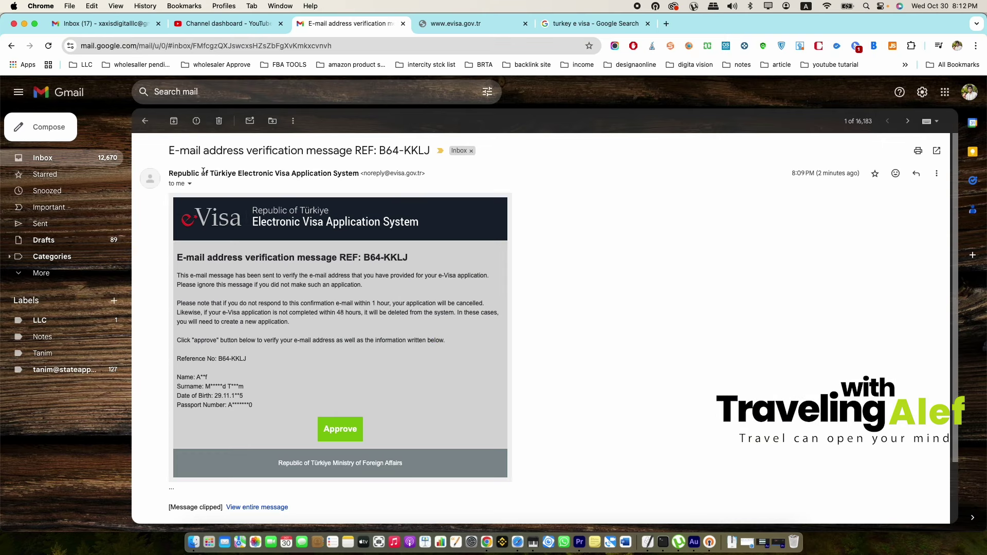
pyautogui.moveTo(211, 173)
pyautogui.click(174, 173)
pyautogui.moveTo(174, 173); pyautogui.dragTo(238, 172)
pyautogui.press('super+c')
pyautogui.click(182, 92)
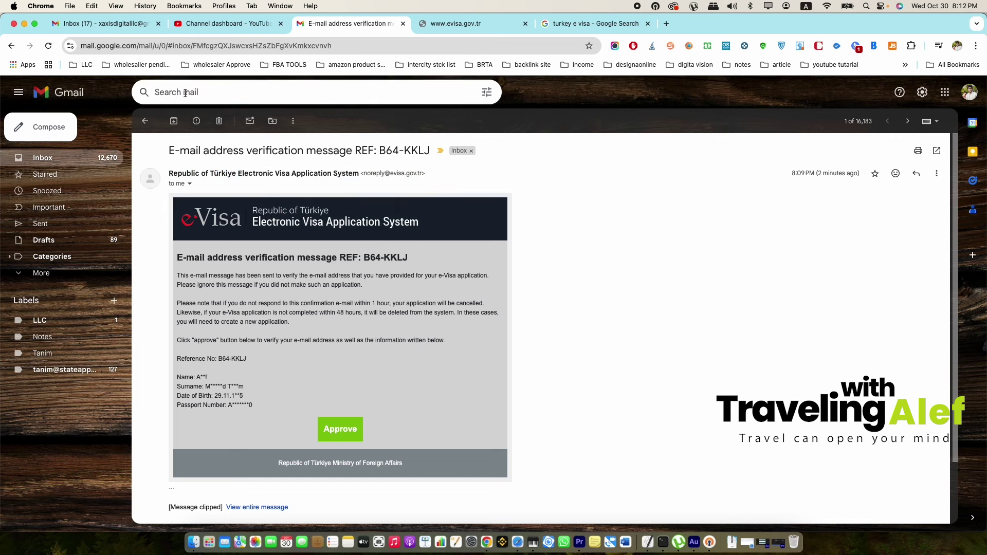
pyautogui.press('super+v')
pyautogui.press('Return')
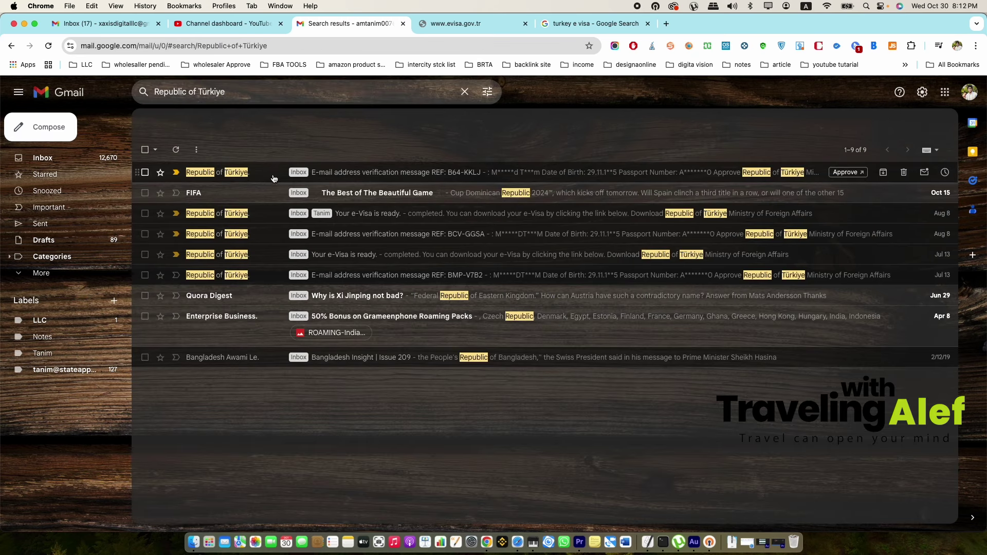
# - Open the Aug 8 "Your e-Visa is ready." e-mail, follow its Download link and copy the resulting page address
pyautogui.click(274, 217)
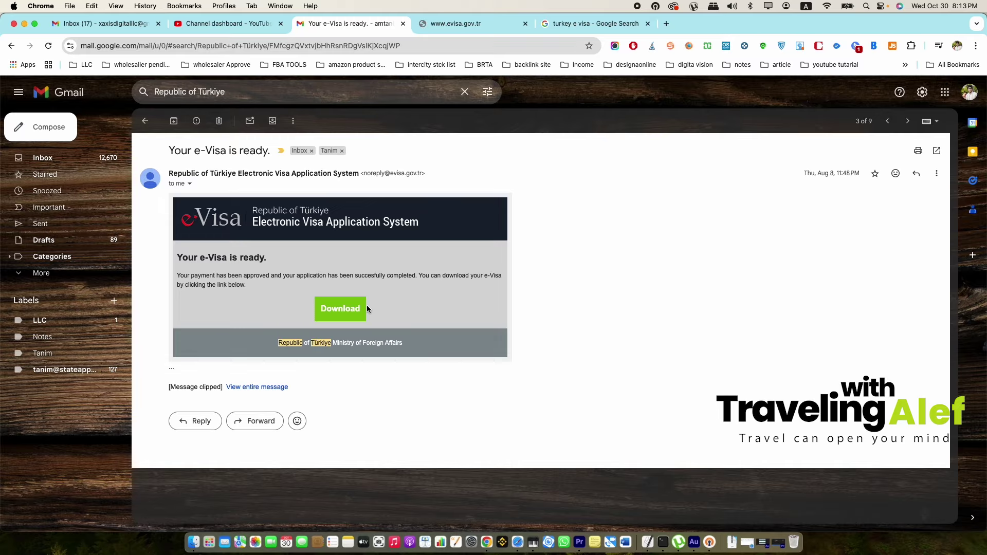
pyautogui.click(341, 313)
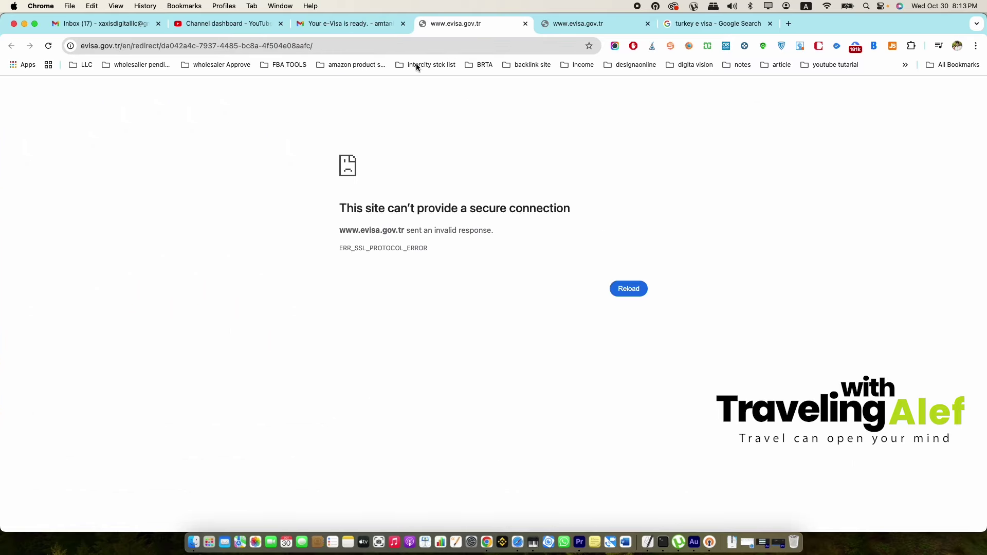
pyautogui.click(296, 45)
pyautogui.press('super+c')
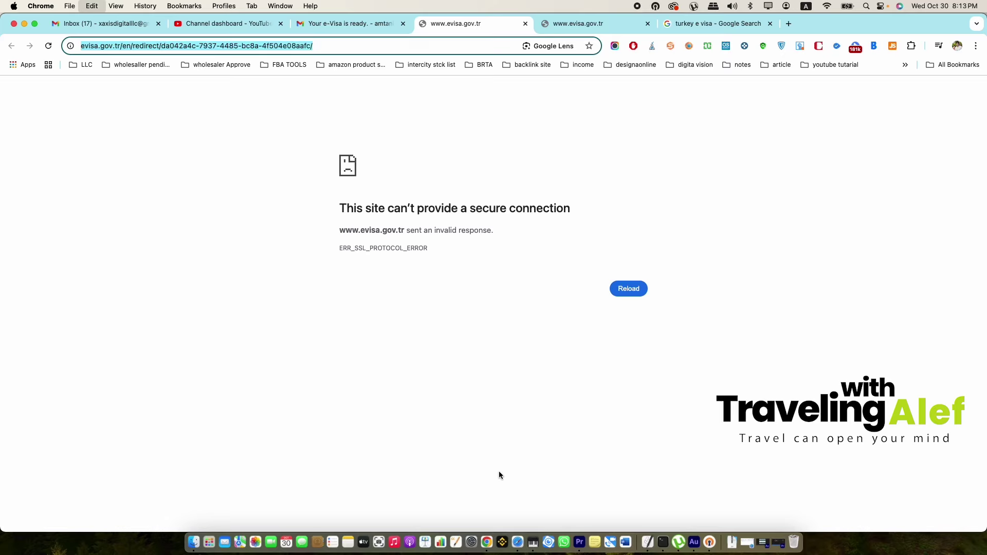
# - Switch to the Incognito window and open the copied e-Visa download address in a new tab
pyautogui.rightClick(487, 544)
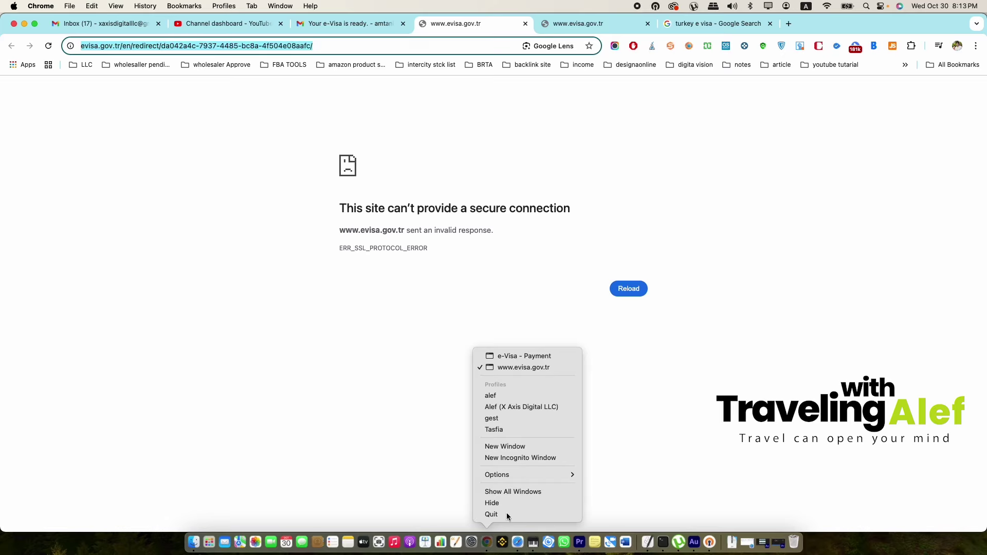
pyautogui.click(534, 357)
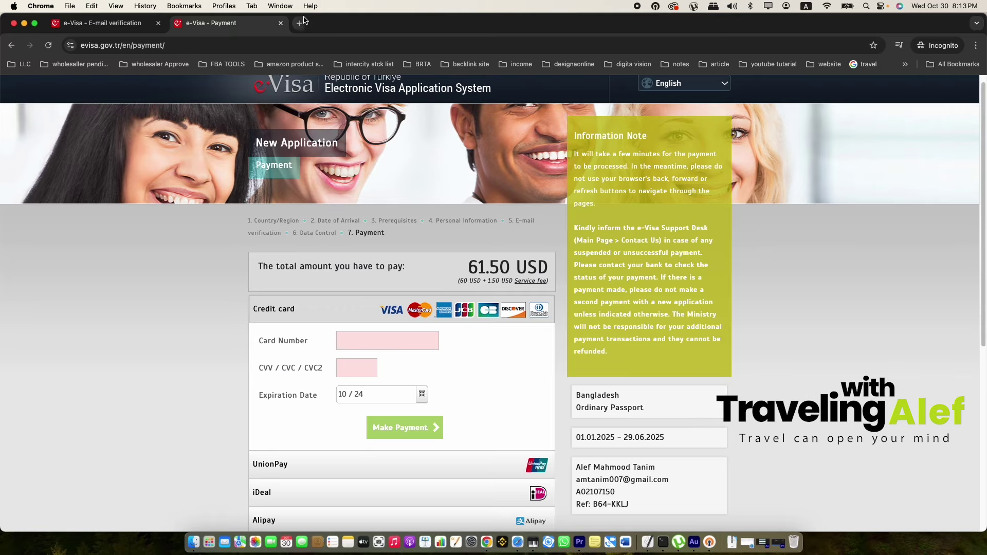
pyautogui.press('super+shift+n')
pyautogui.press('super+v')
pyautogui.press('Return')
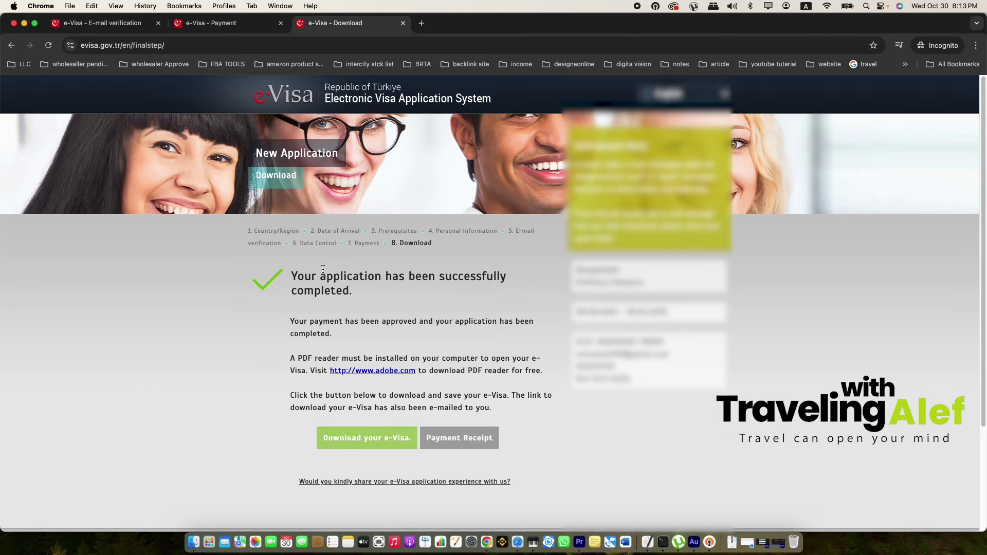
# - Download the e-Visa from the completed application's page and save the PDF in the Downloads folder
pyautogui.moveTo(298, 277); pyautogui.dragTo(372, 291)
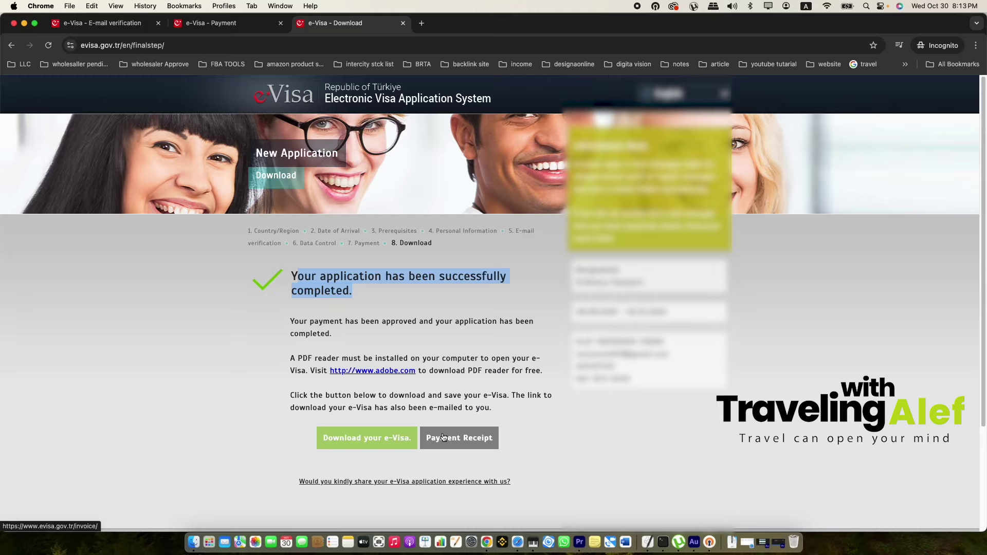
pyautogui.click(369, 438)
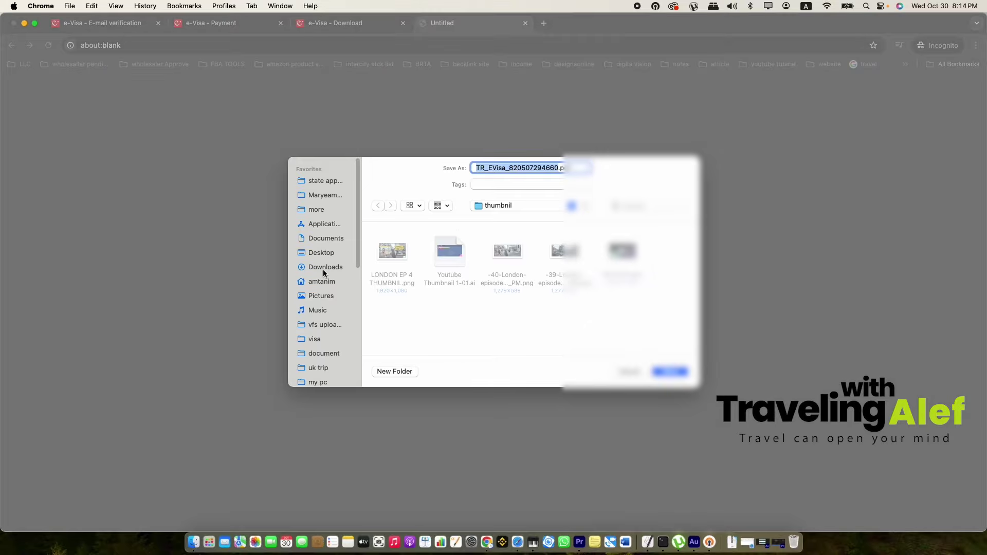
pyautogui.click(323, 267)
pyautogui.click(669, 371)
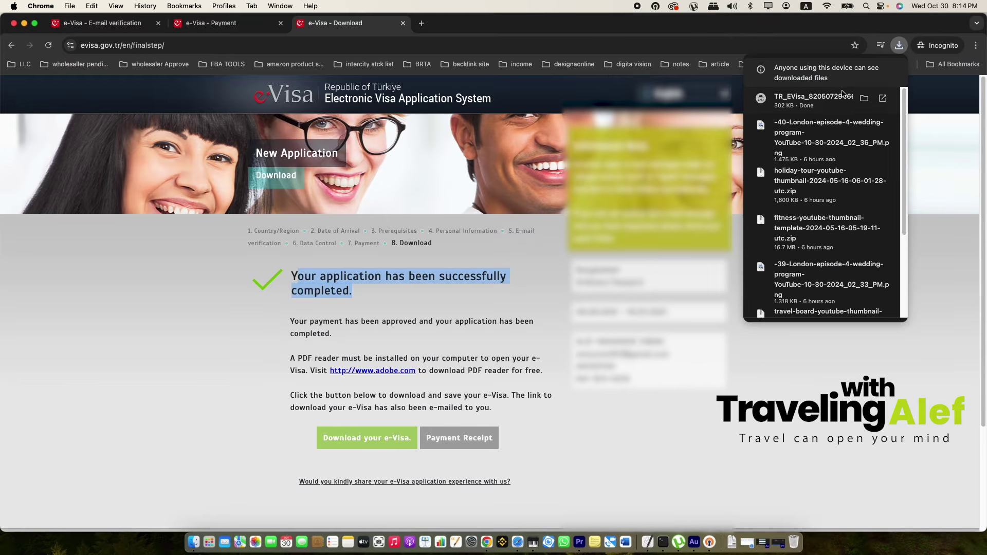
# - Open the downloaded e-Visa PDF and review its applicant details, validity dates, duration of stay and disclaimer
pyautogui.click(822, 96)
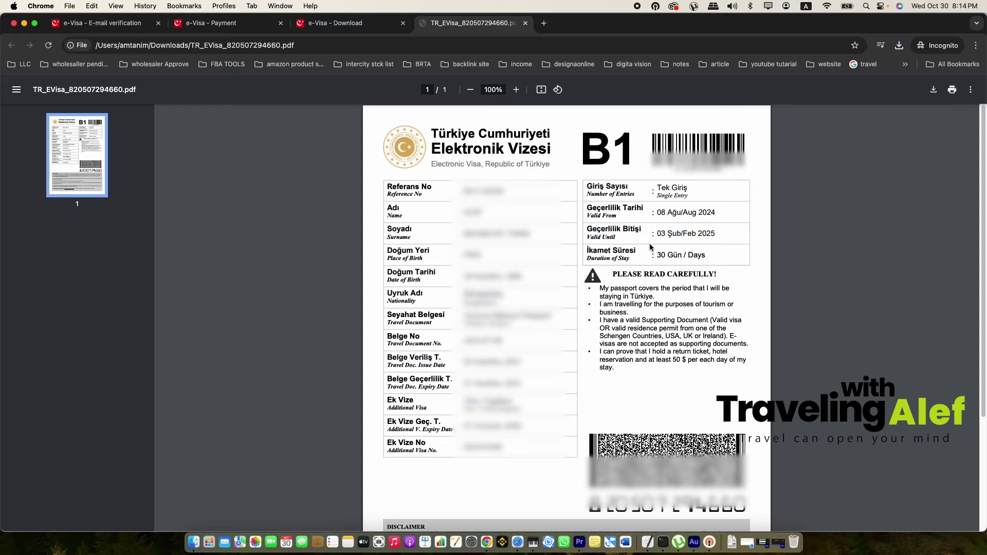
pyautogui.scroll(-5, 581, 378)
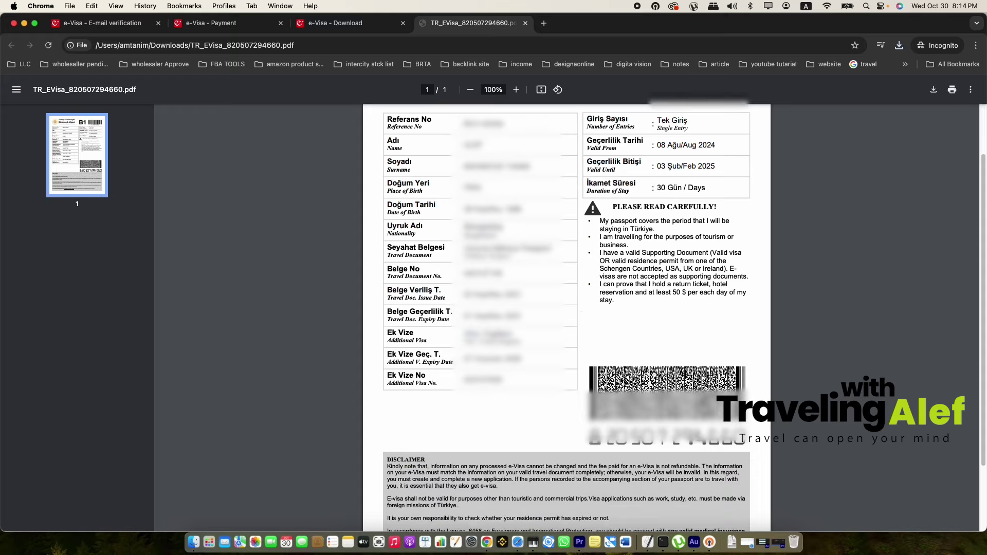
pyautogui.scroll(3, 538, 369)
pyautogui.scroll(2, 535, 372)
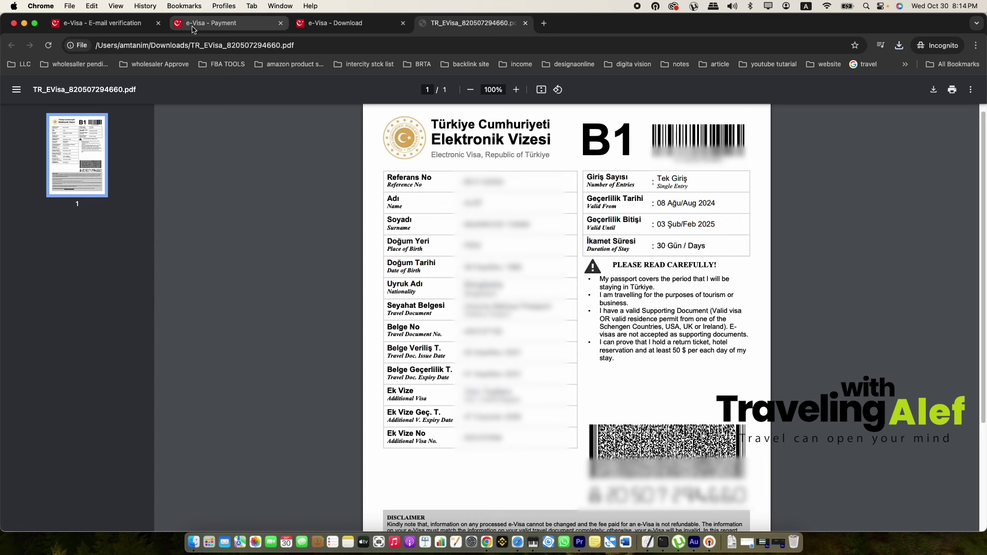
# - Return to the E-mail verification page and go to the e-Visa site's home page
pyautogui.click(102, 23)
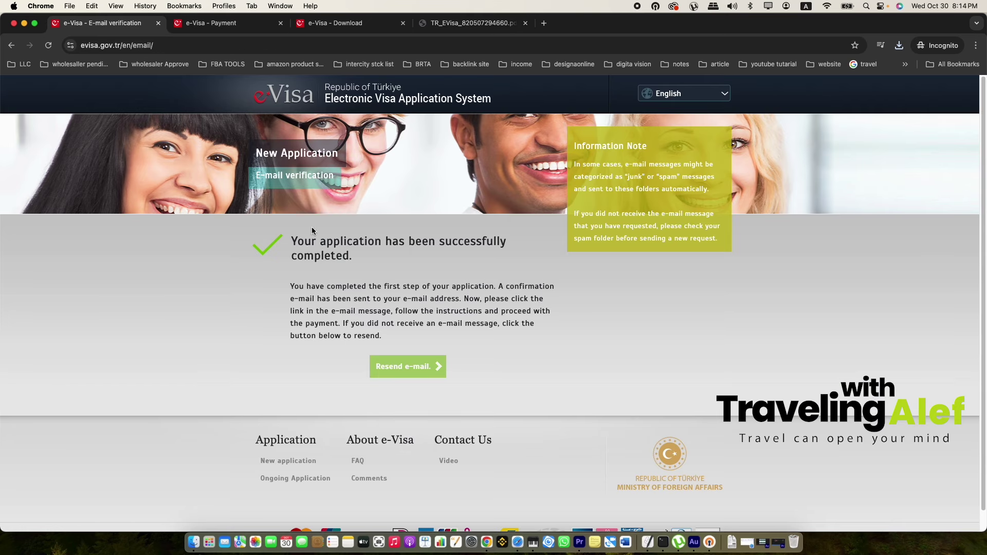
pyautogui.click(266, 107)
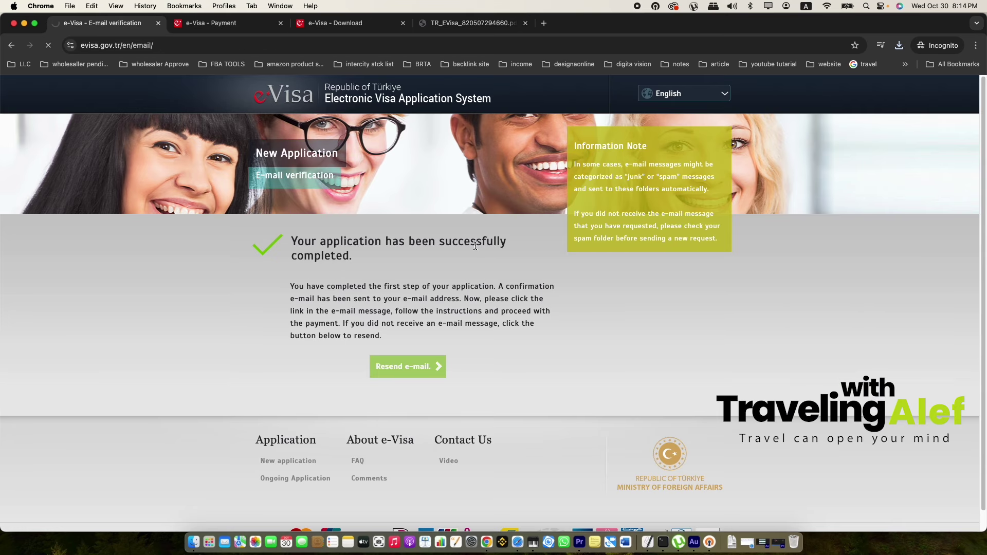